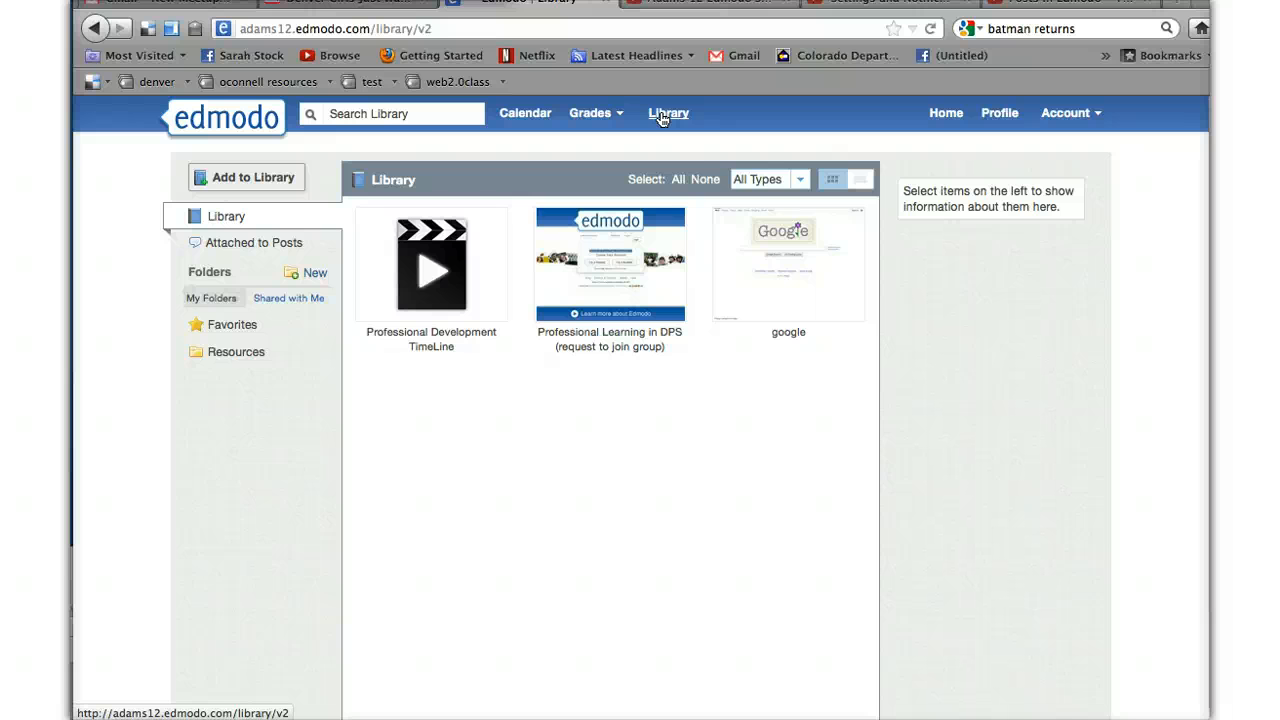
Step: Upload the image file 005.jpg from the Roll 13 folder to the Edmodo Library
left_click(663, 117)
left_click(259, 178)
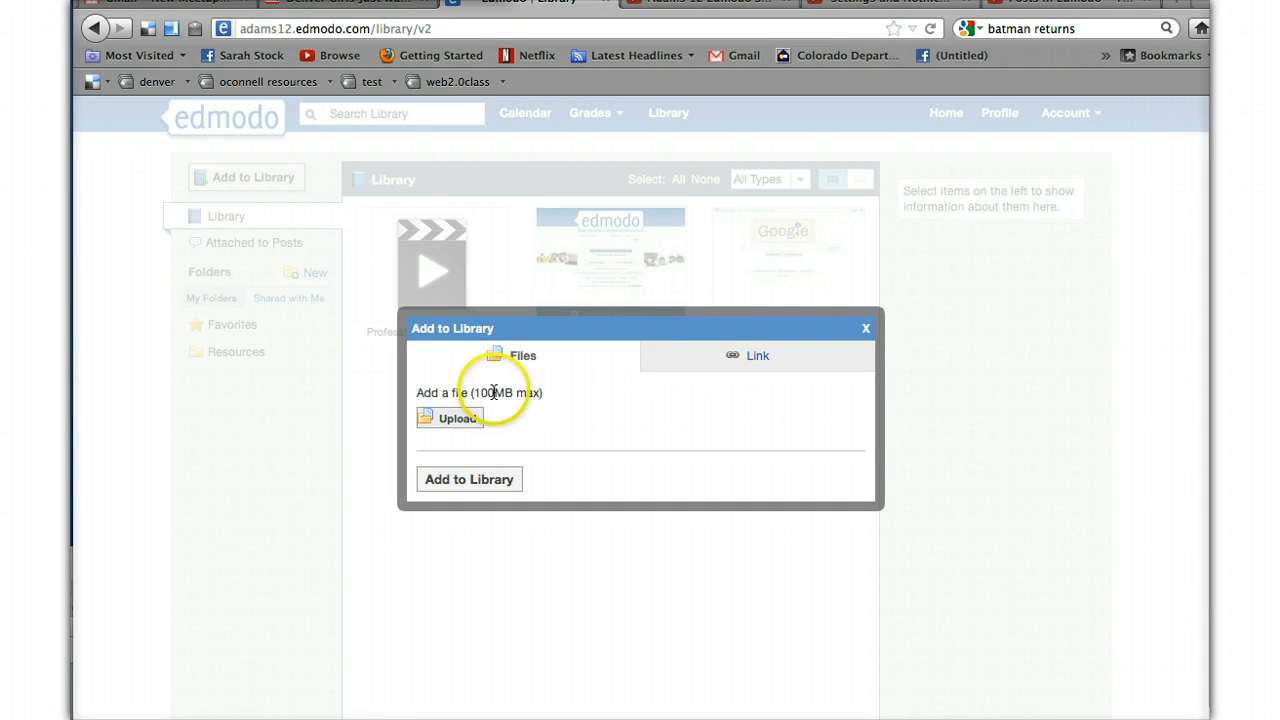
left_click(443, 414)
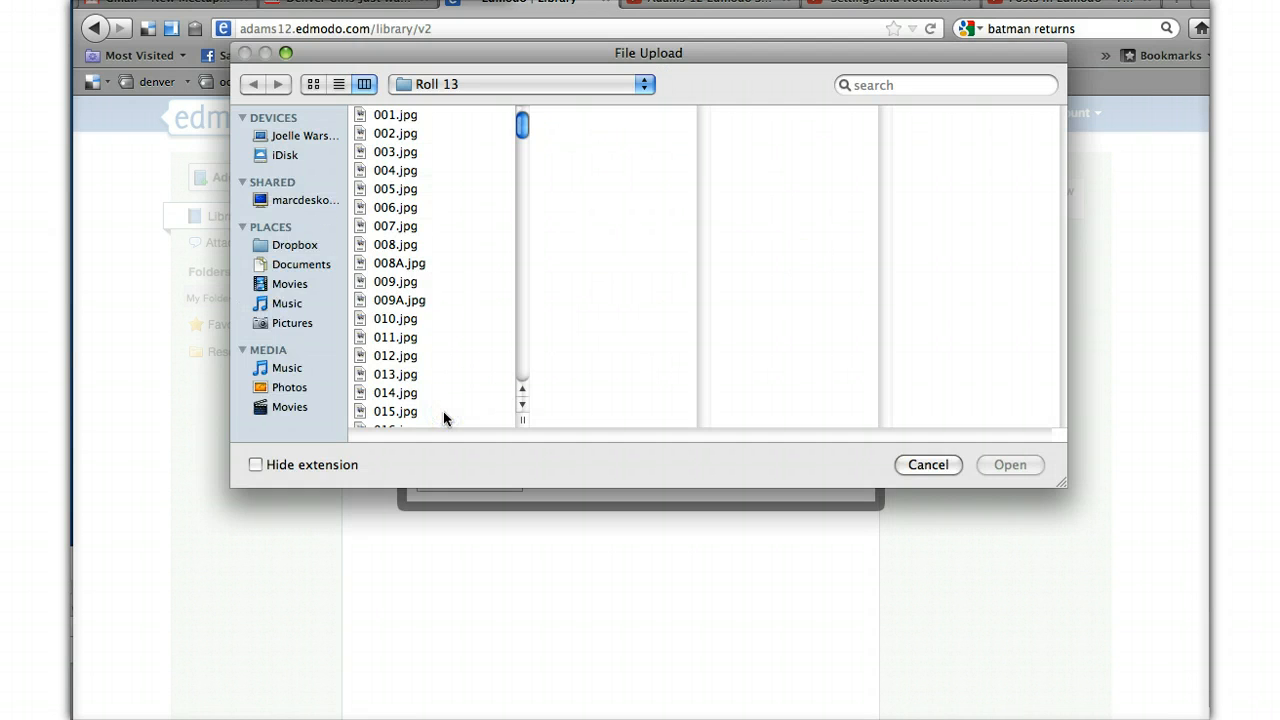
left_click(408, 197)
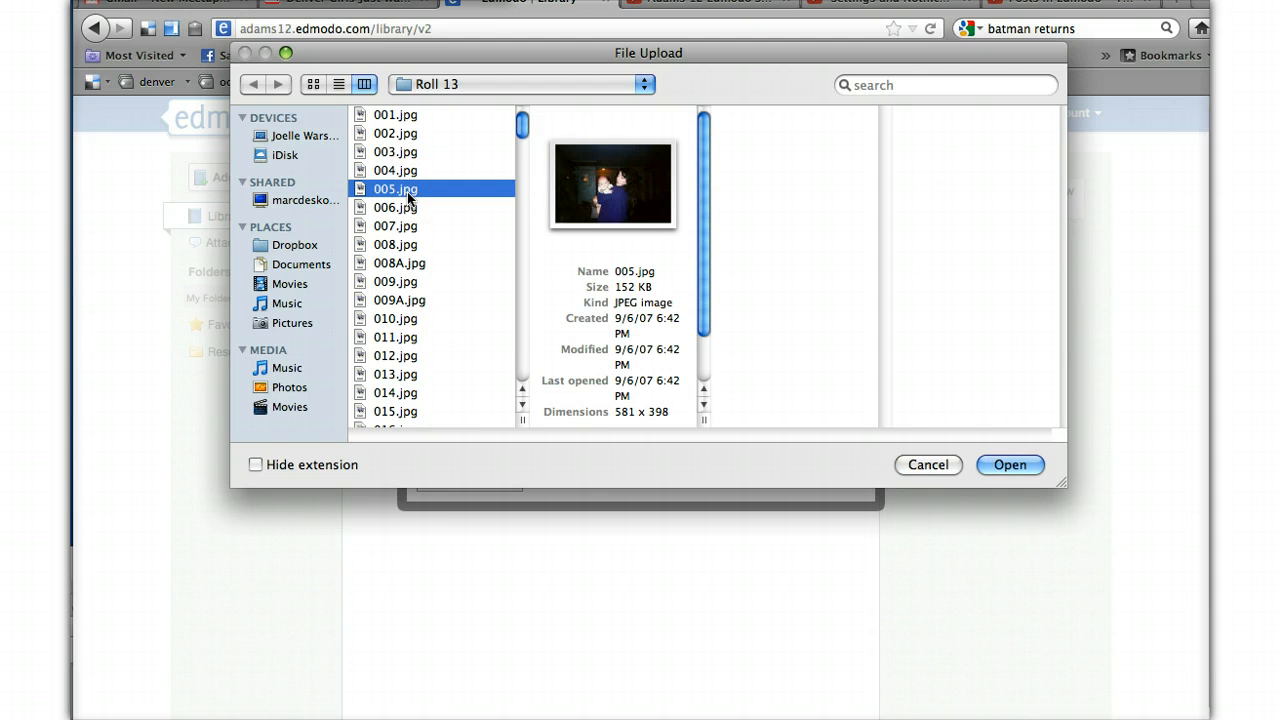
left_click(1010, 465)
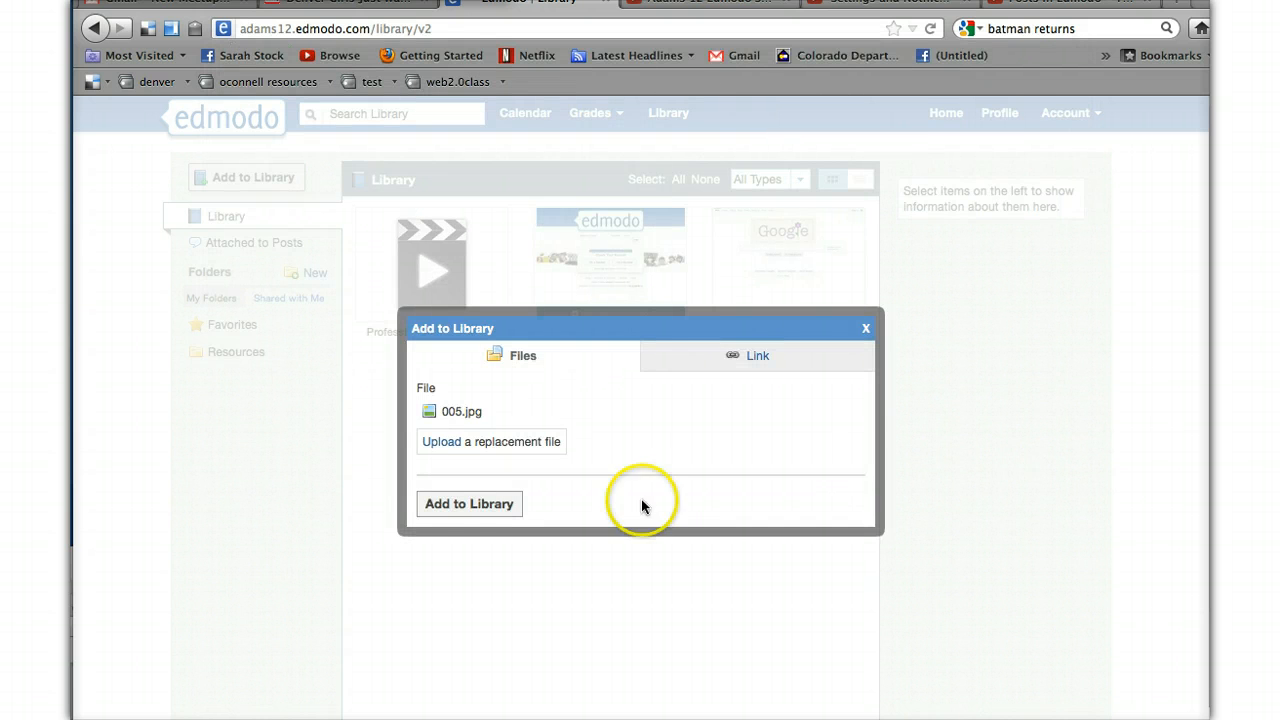
left_click(461, 508)
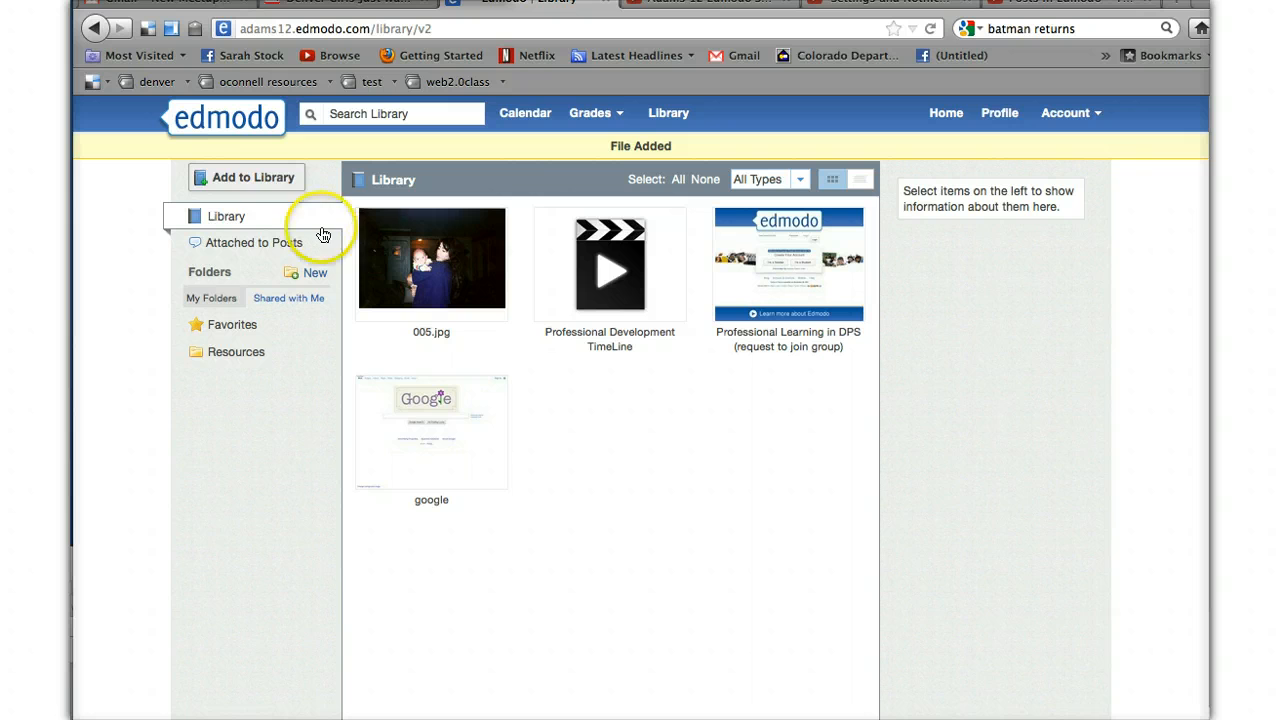
Step: Start a new library link entry, and copy the web address of the YouTube video "Settings and Notifications in Edmodo"
left_click(259, 179)
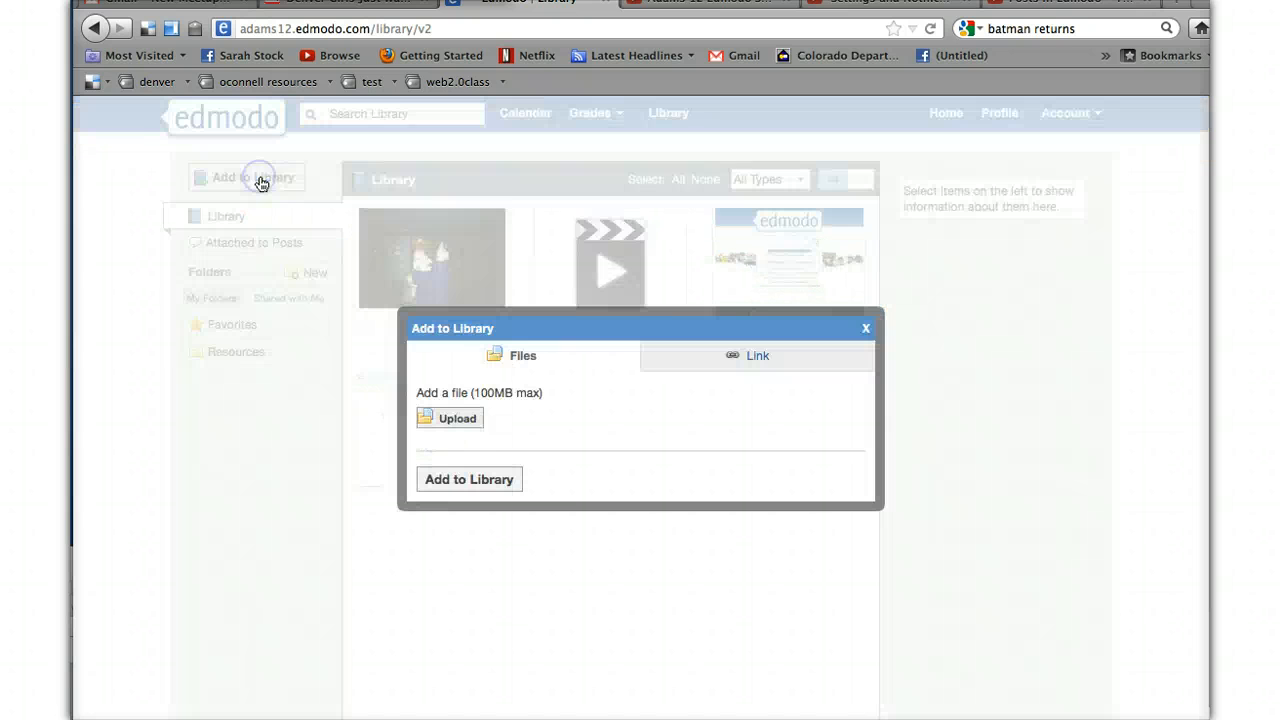
left_click(757, 357)
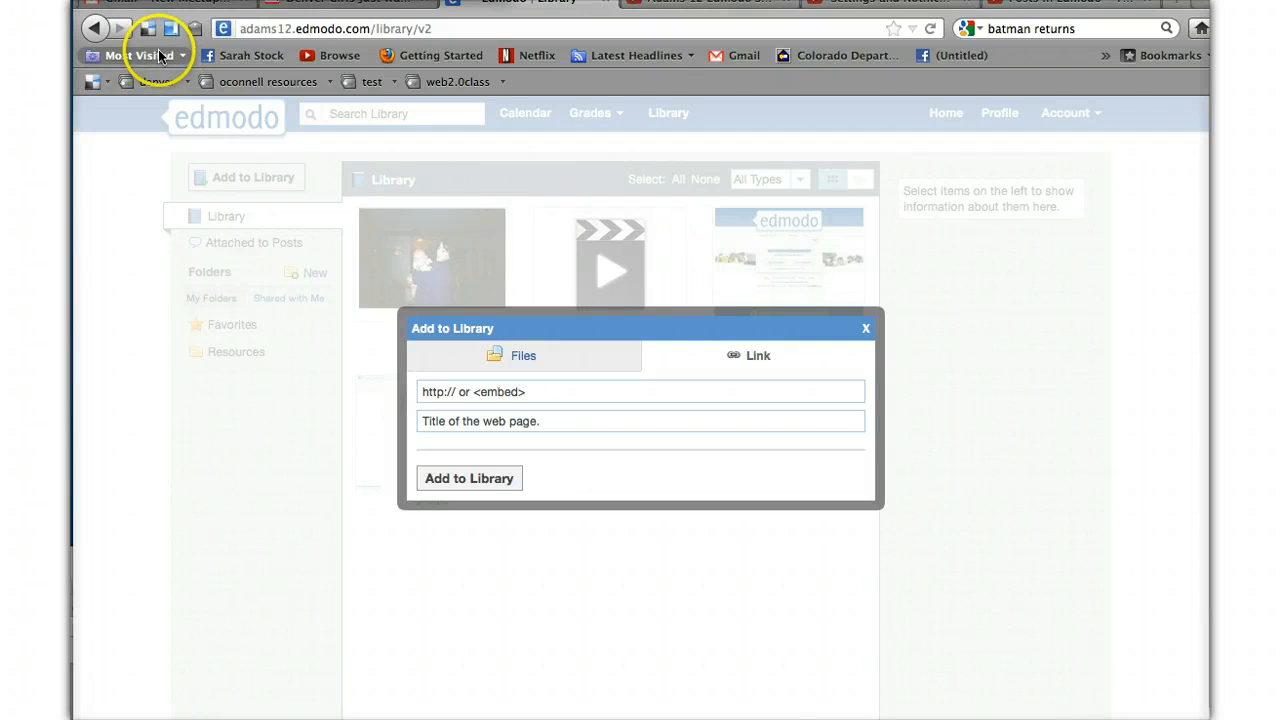
left_click(888, 2)
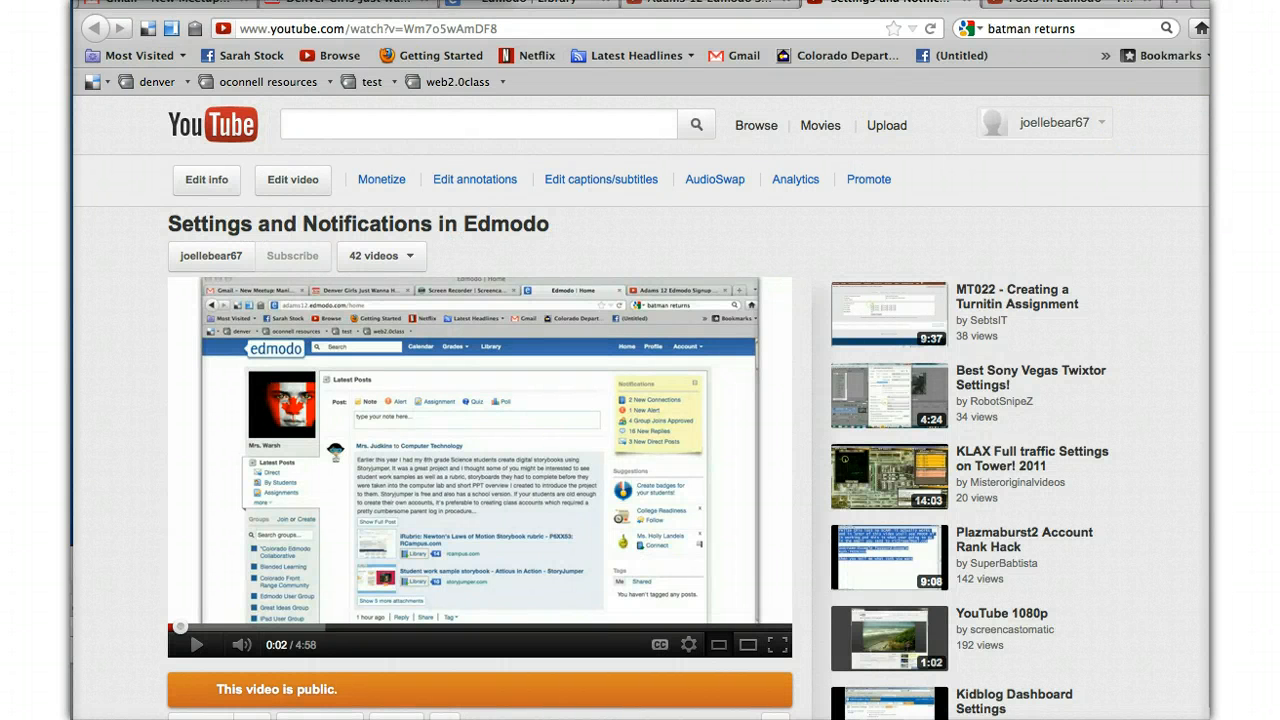
scroll(640, 400, "down", 5)
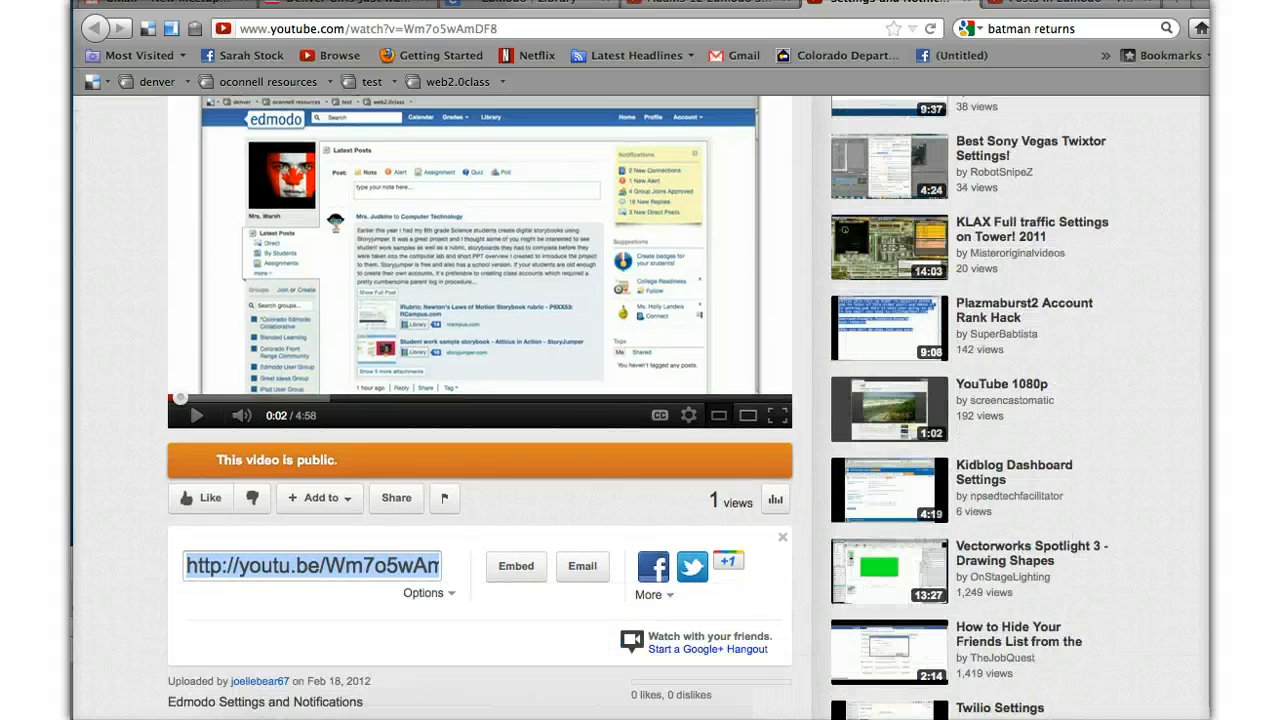
scroll(480, 400, "up", 3)
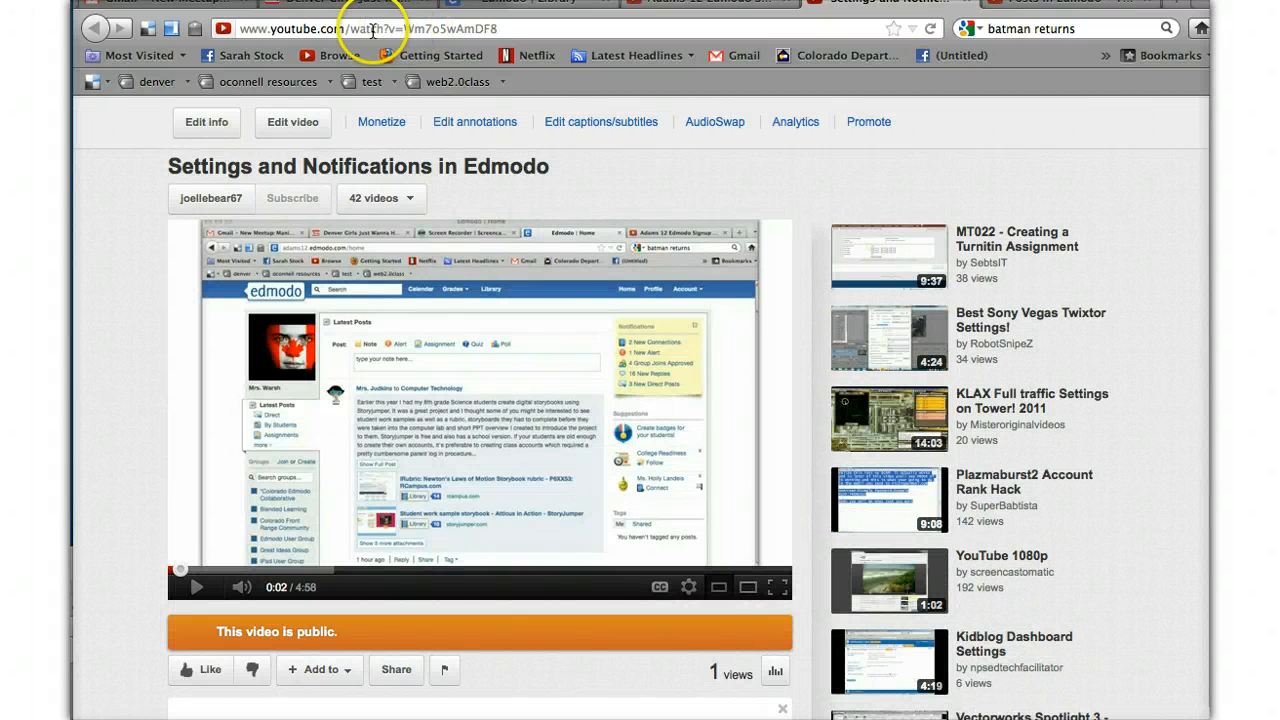
left_click(303, 29)
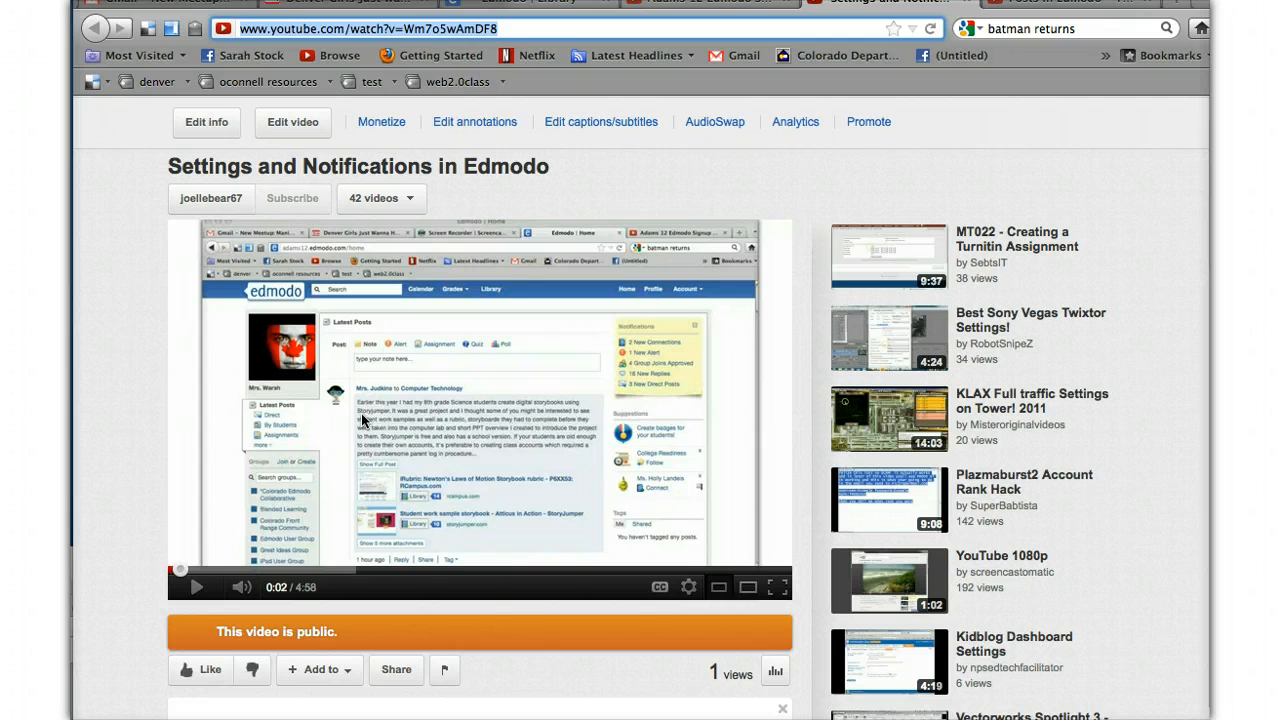
left_click(174, 0)
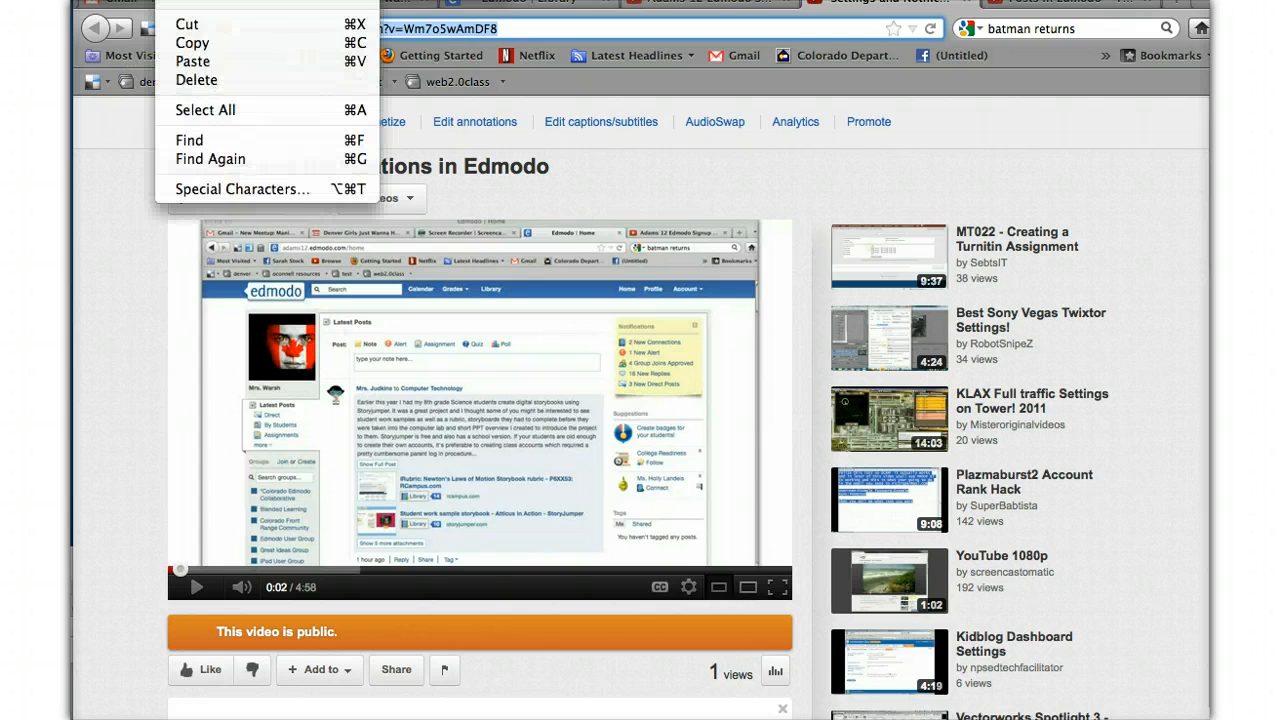
left_click(432, 32)
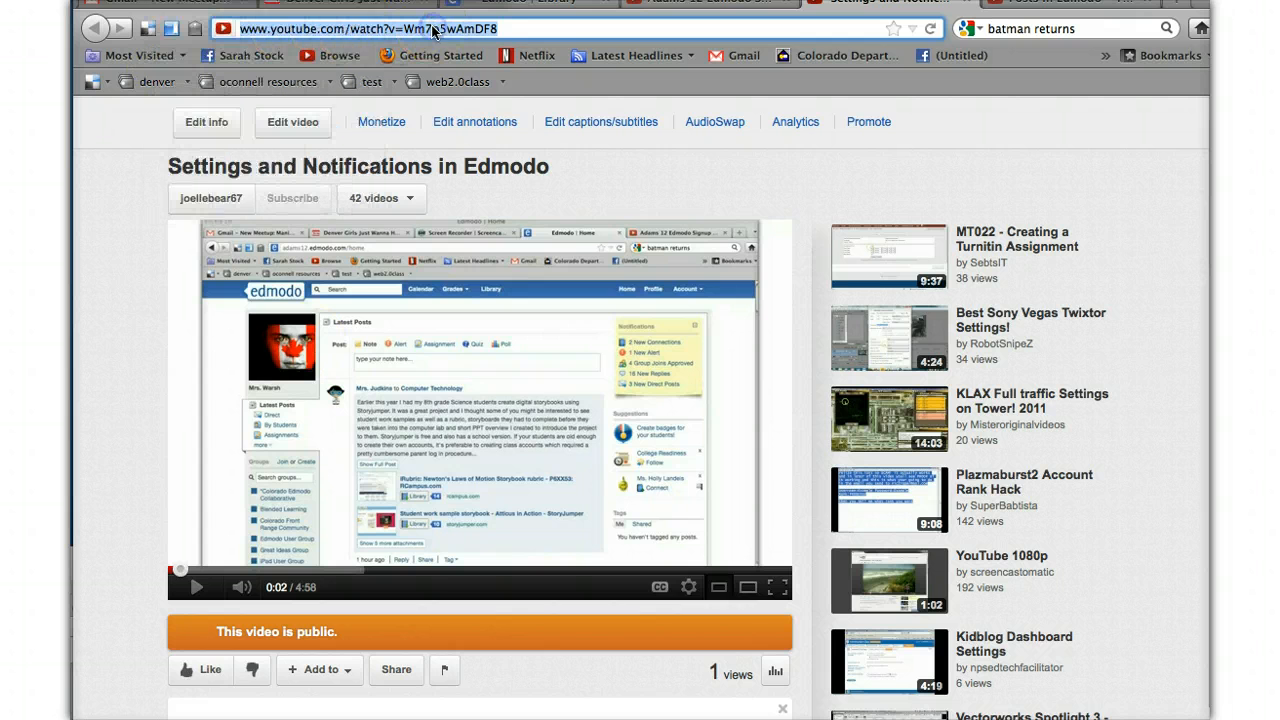
left_click(185, 0)
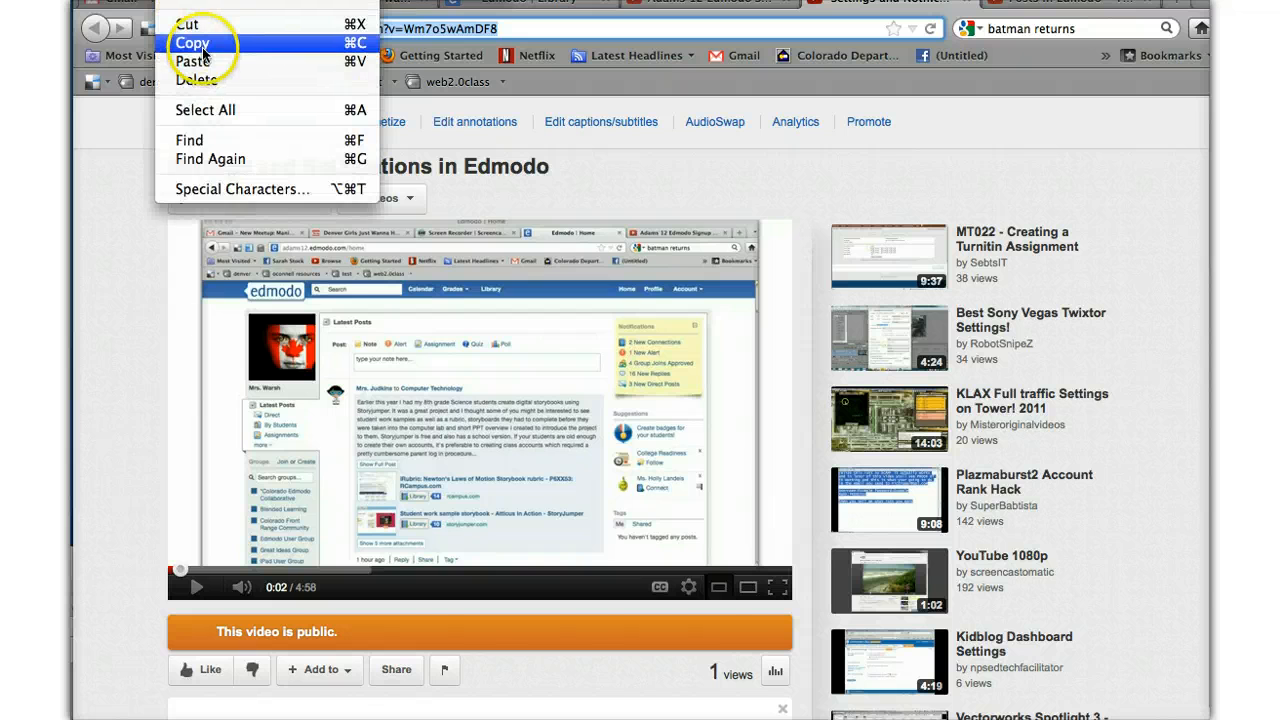
left_click(193, 43)
Step: Add the copied YouTube address to the Edmodo Library as a link titled "Settings and Notifications in Edmodo"
left_click(503, 8)
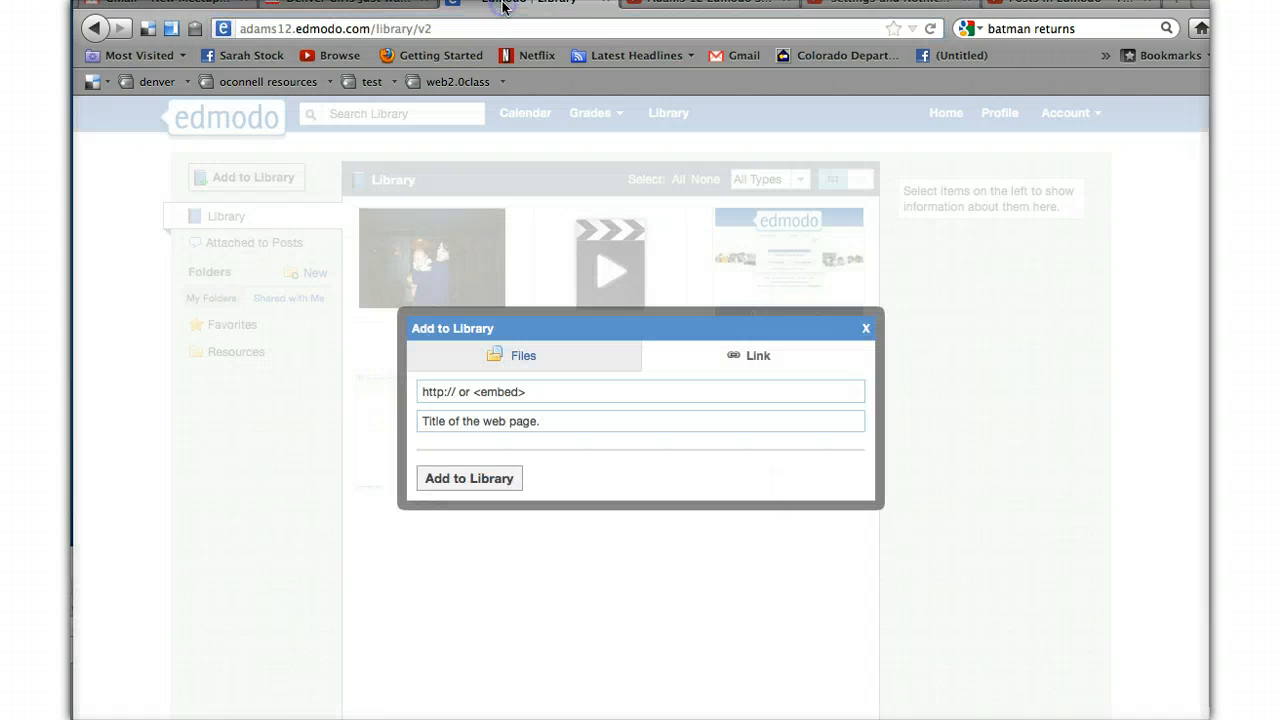
left_click(758, 355)
left_click(504, 388)
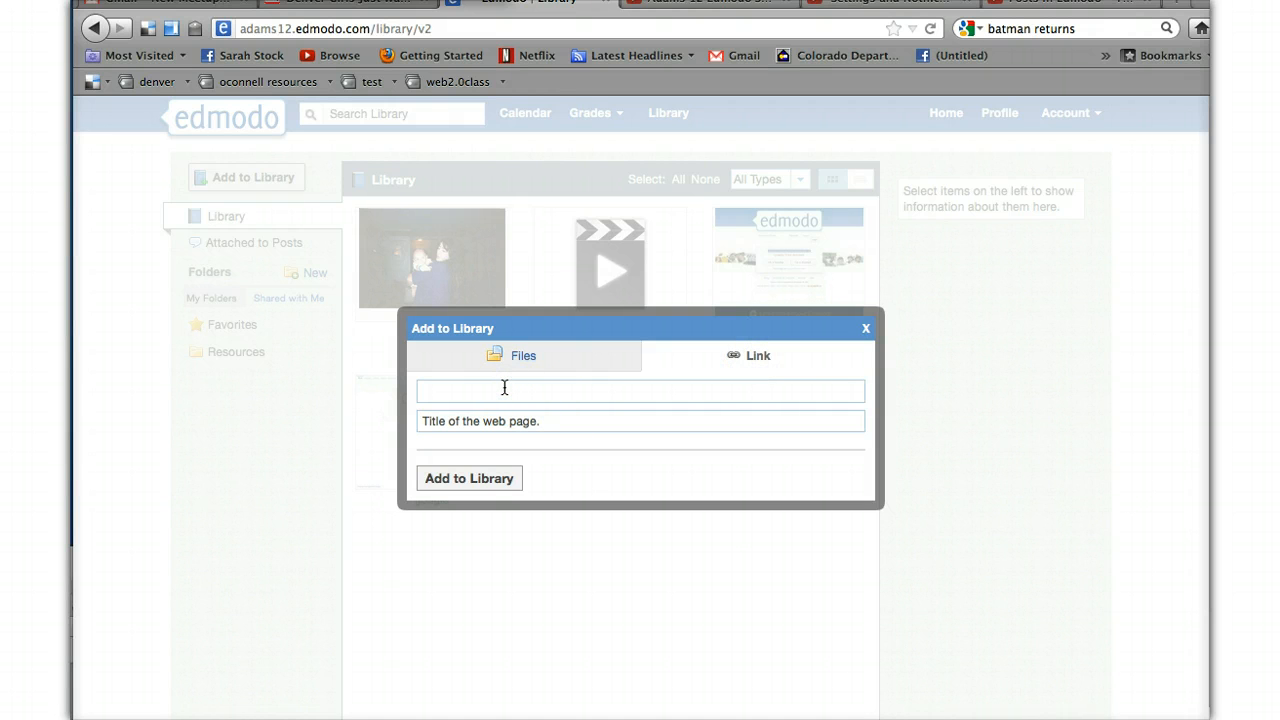
key("super+v")
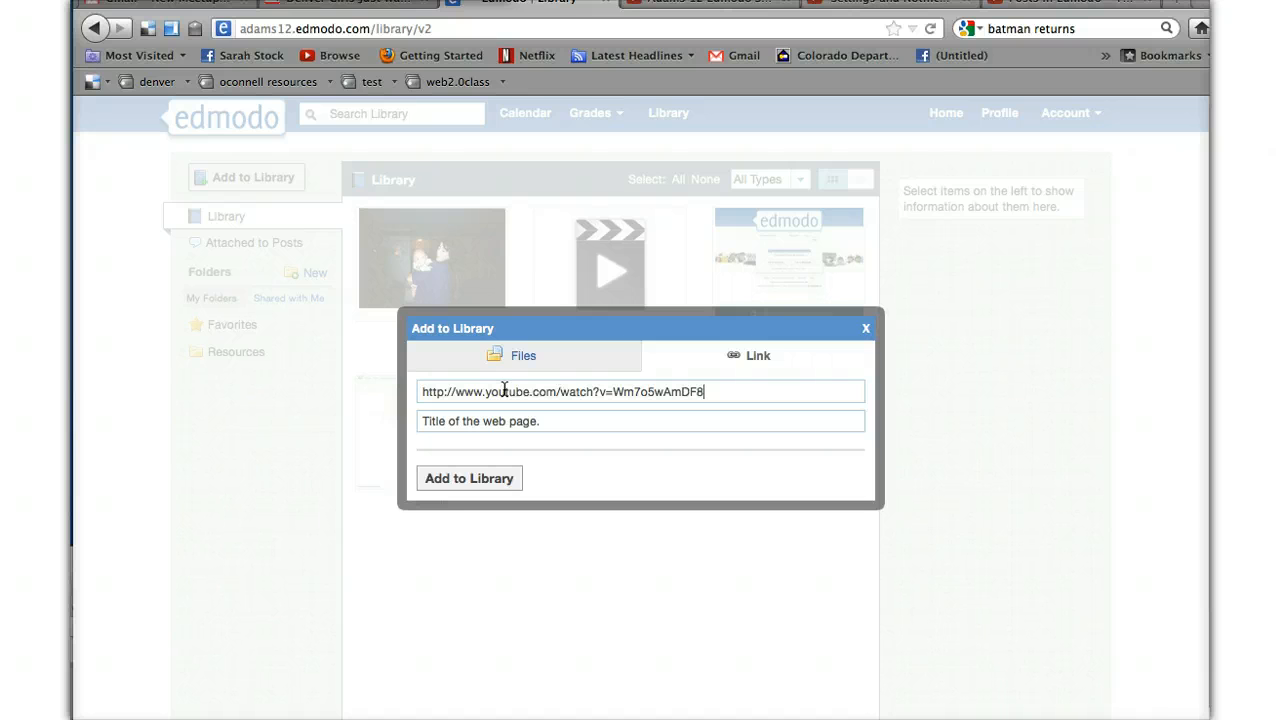
left_click(538, 428)
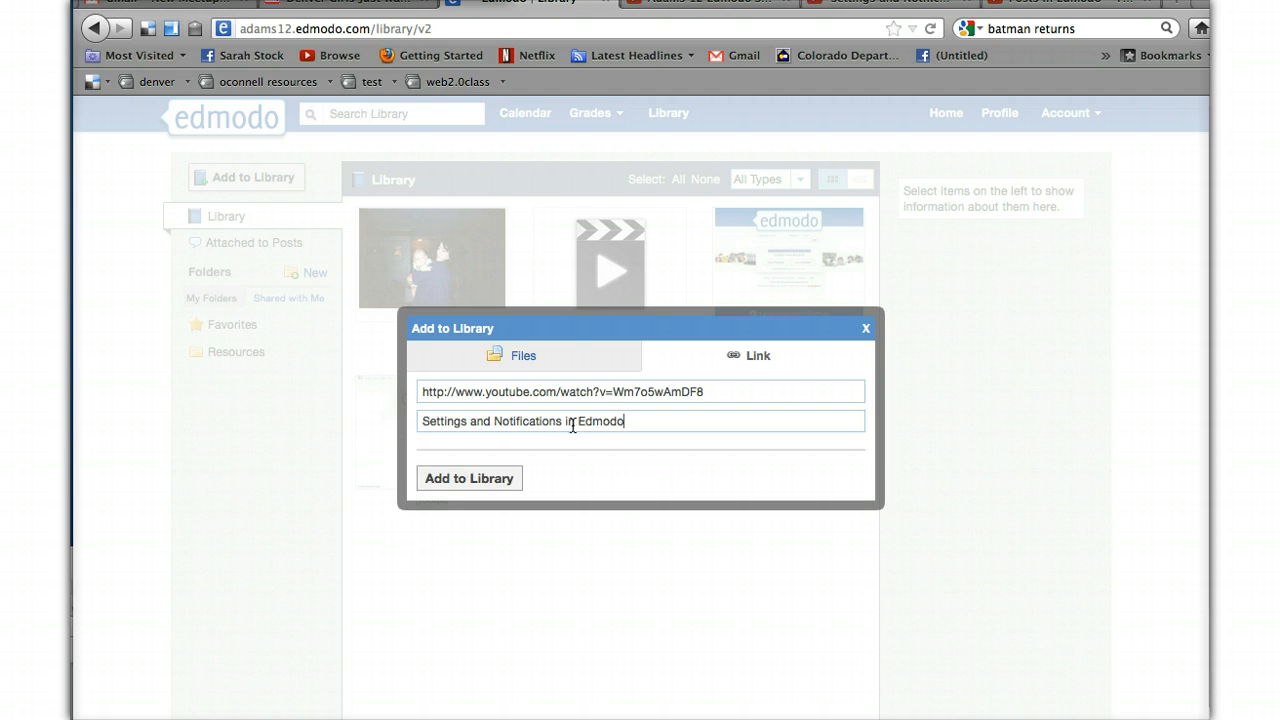
left_click(486, 482)
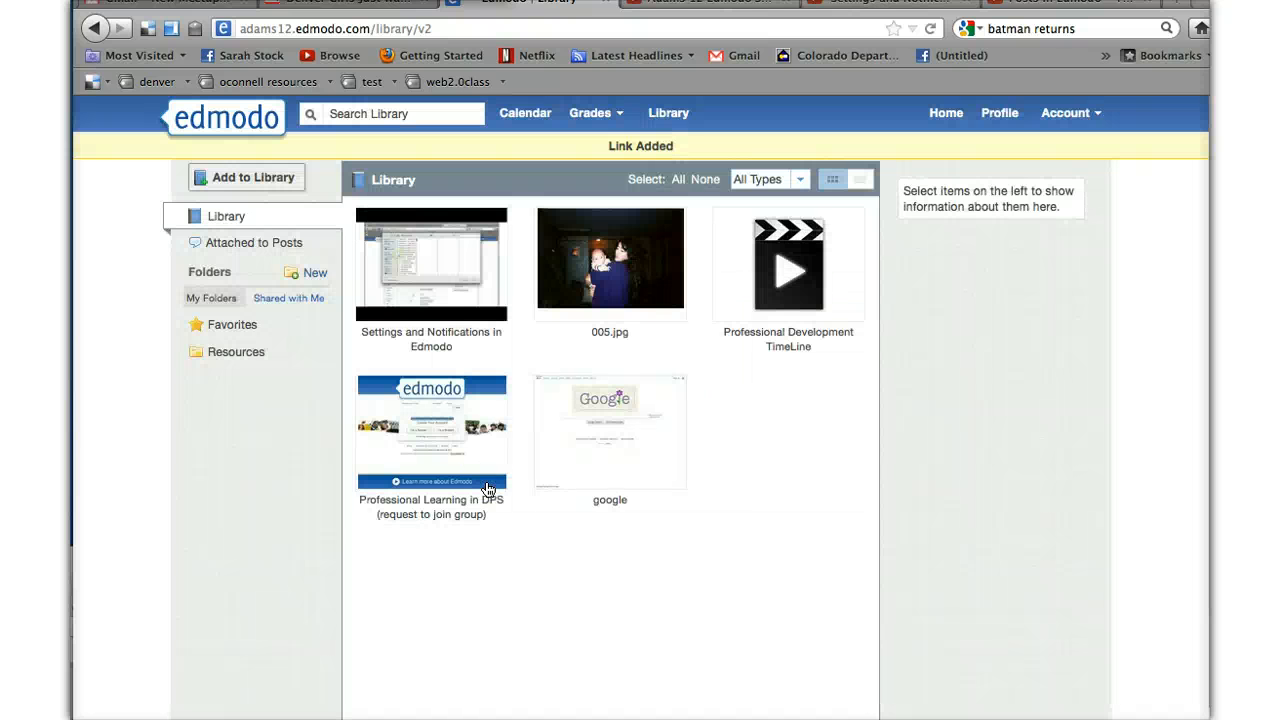
Step: Preview the "Settings and Notifications in Edmodo" video from the library, start its playback and close the viewer
left_click(456, 258)
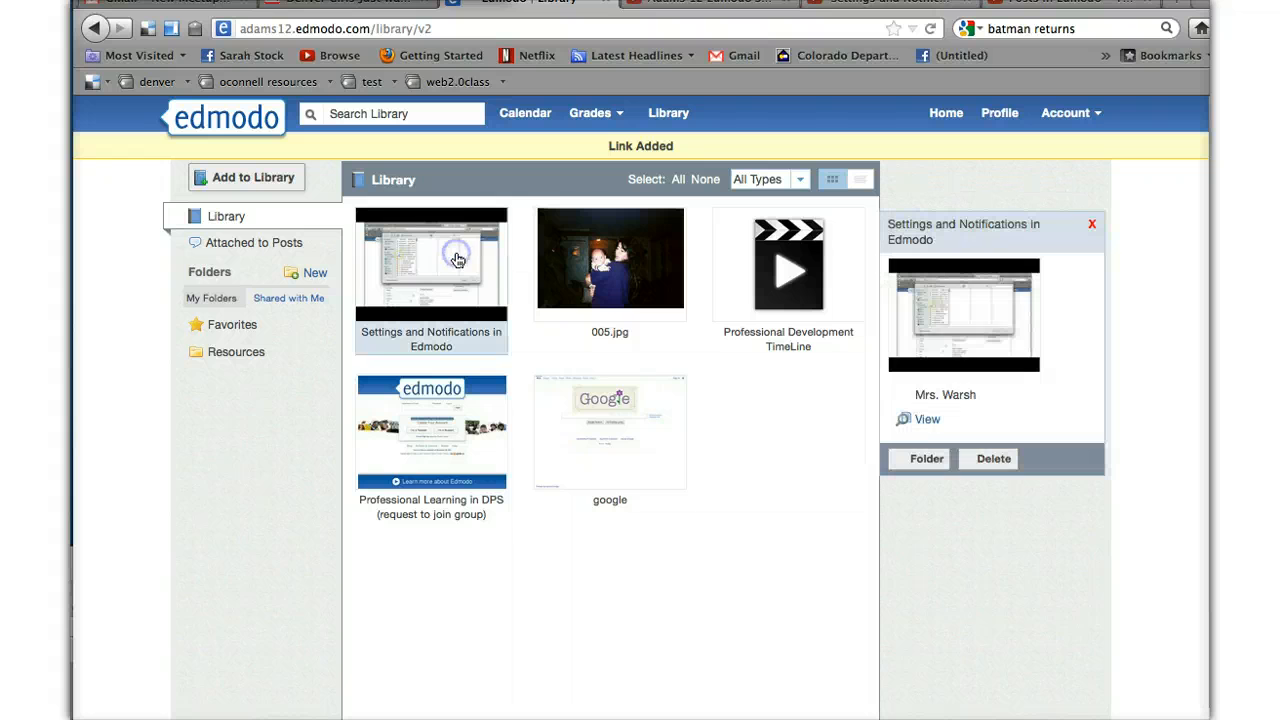
left_click(927, 421)
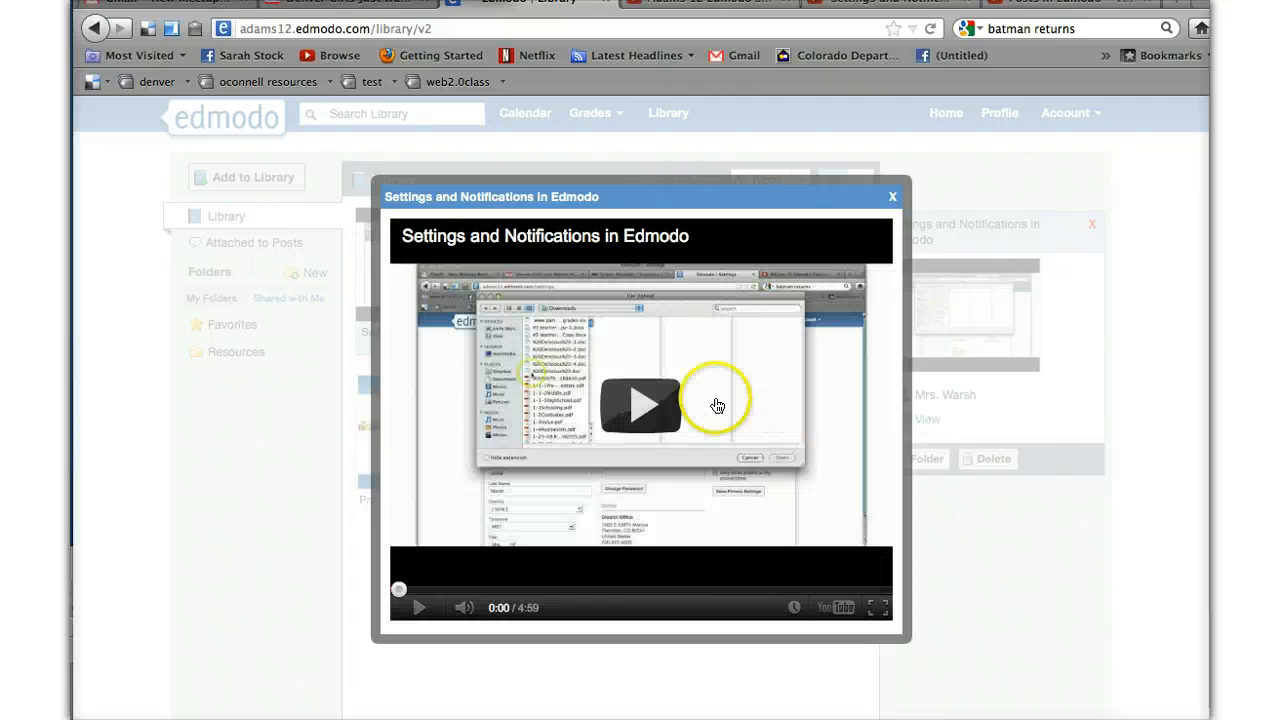
left_click(646, 406)
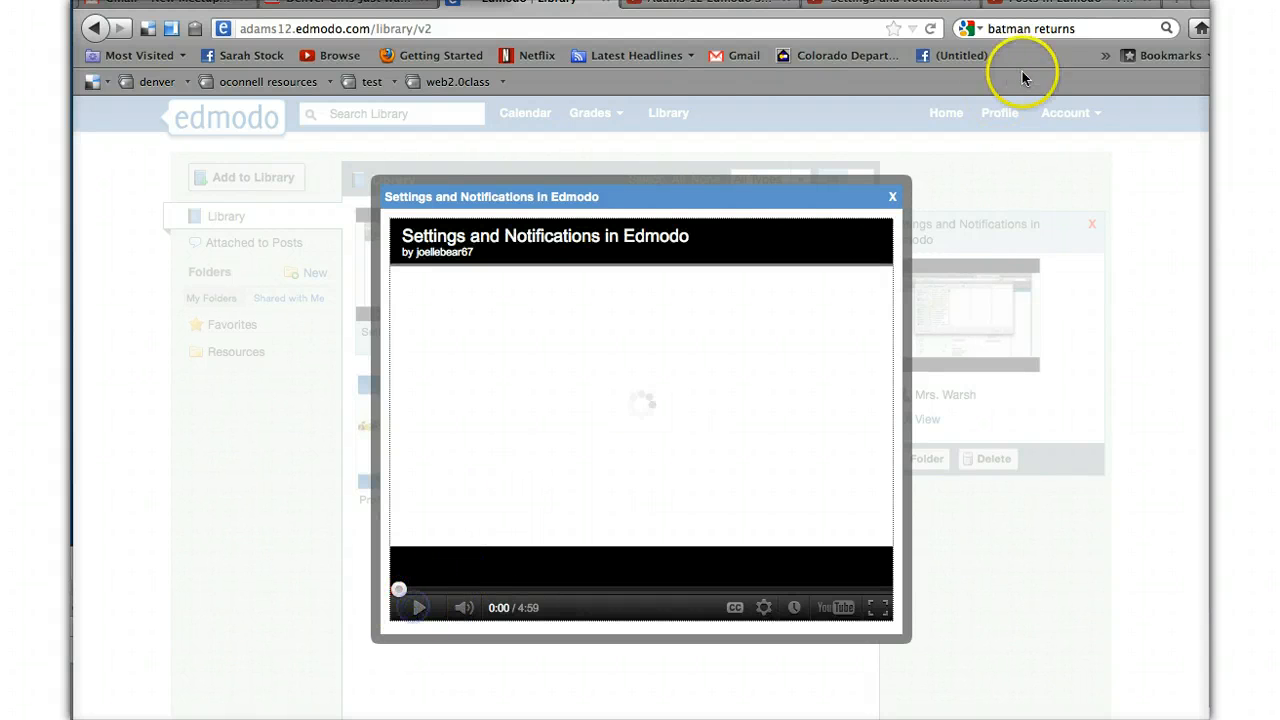
left_click(892, 196)
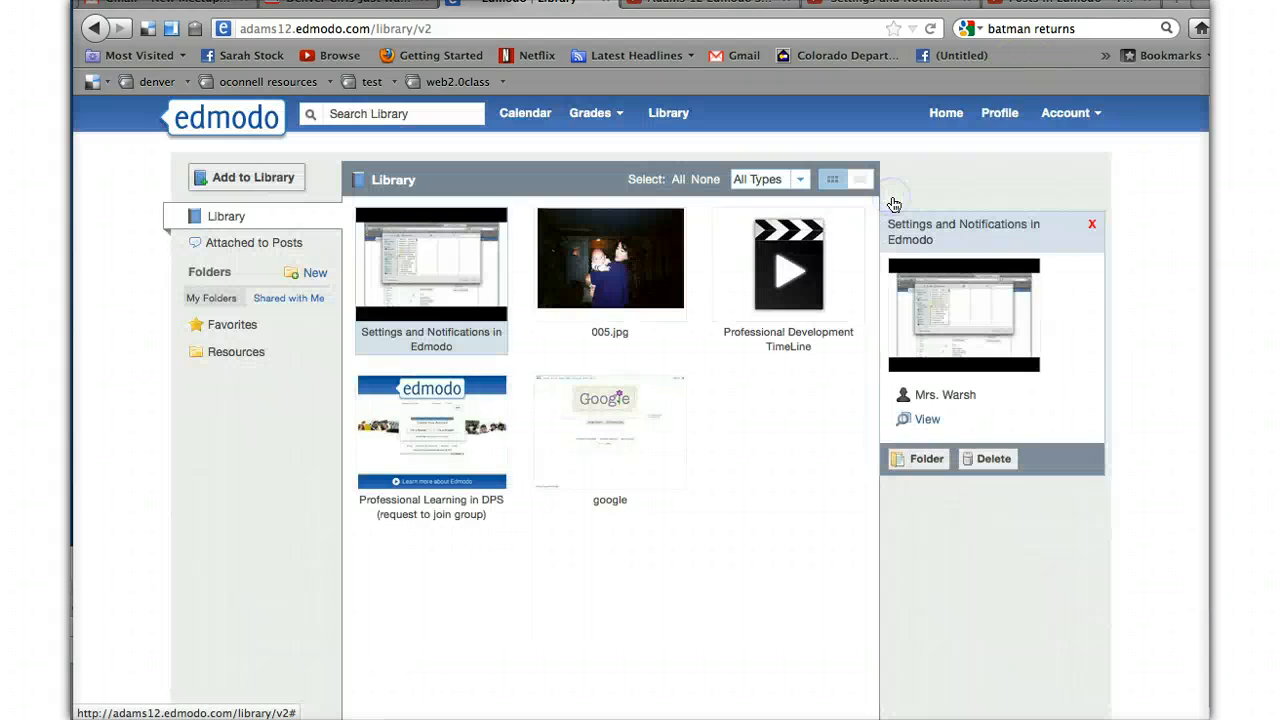
Step: Generate and copy the iframe embed code of the YouTube video "Settings and Notifications in Edmodo"
left_click(755, 7)
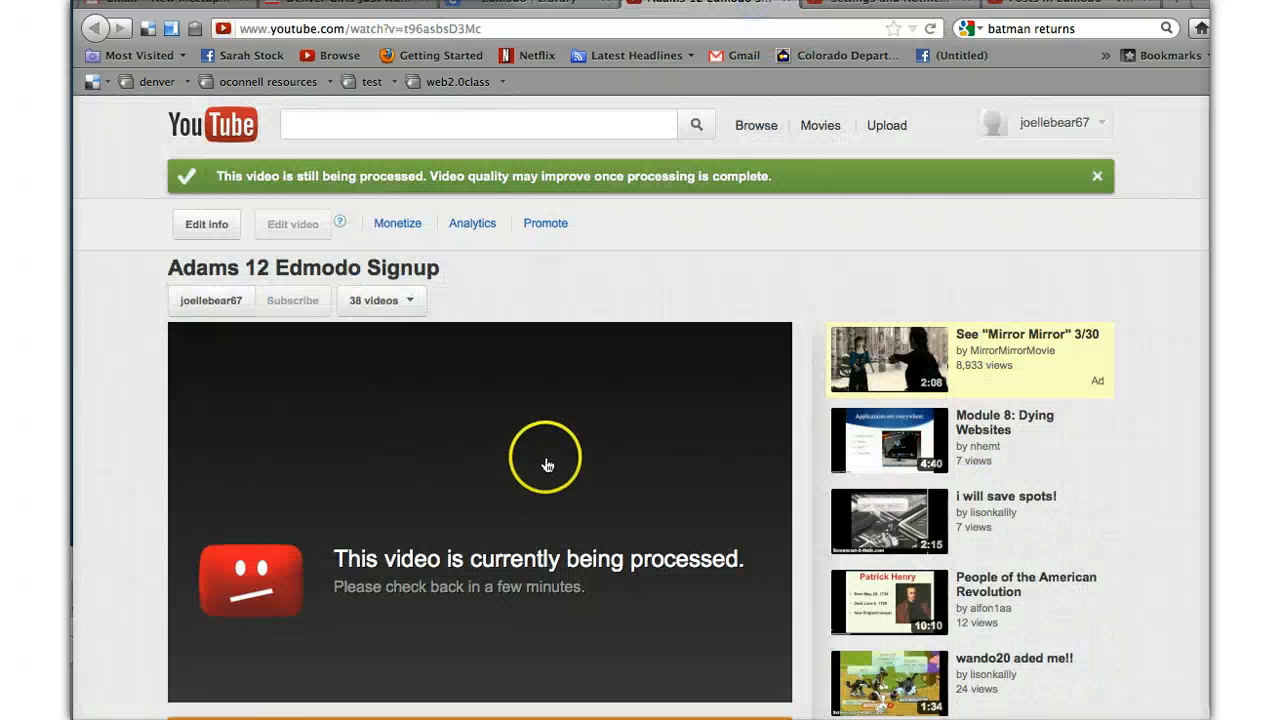
left_click(877, 7)
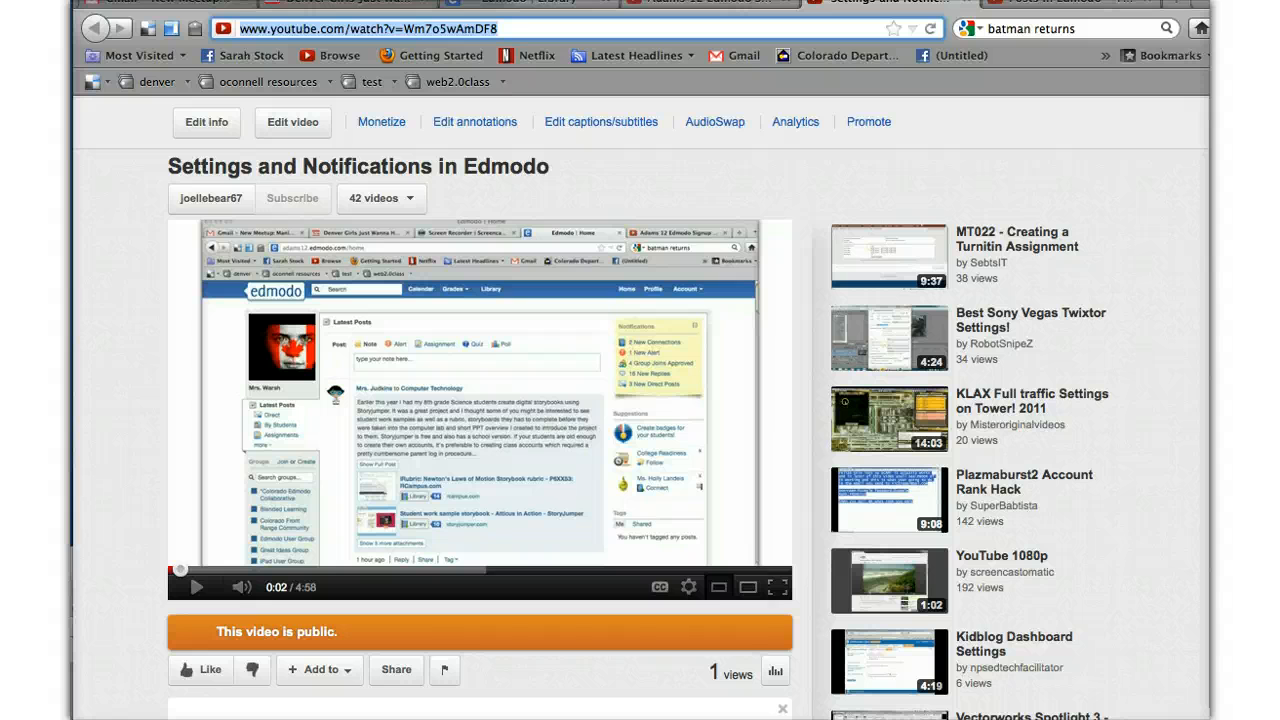
scroll(640, 408, "down", 5)
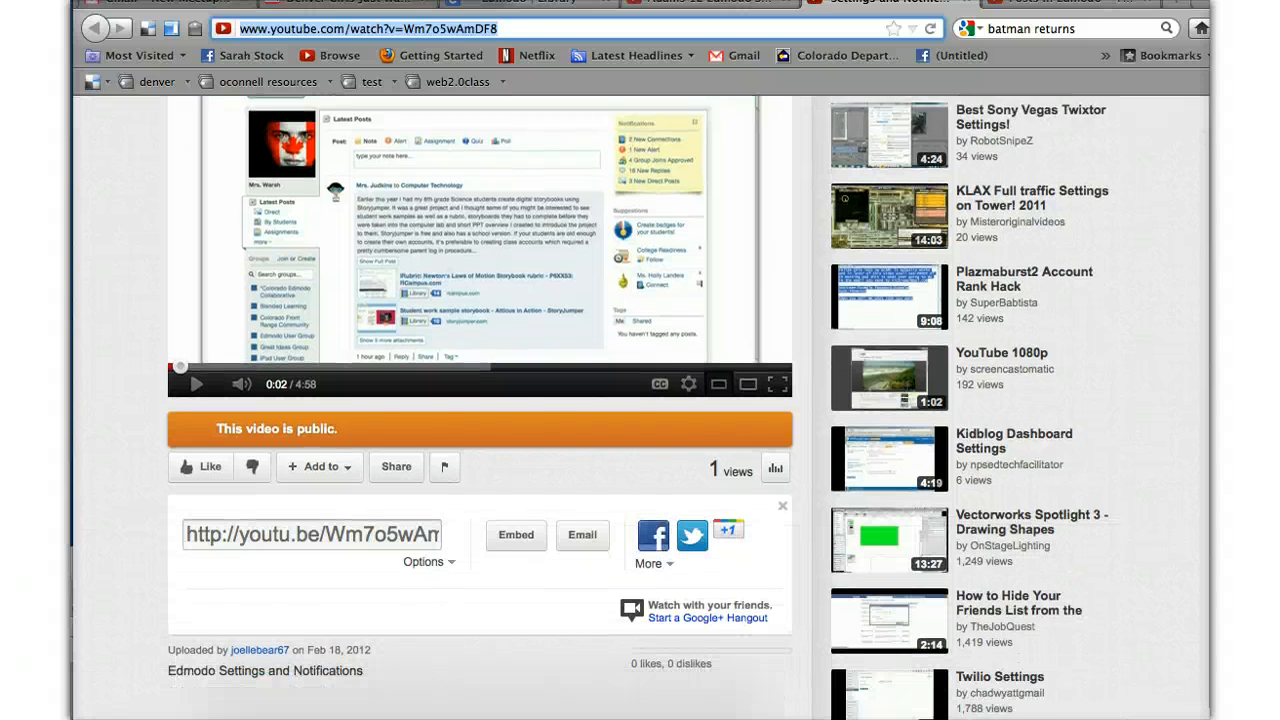
left_click(518, 497)
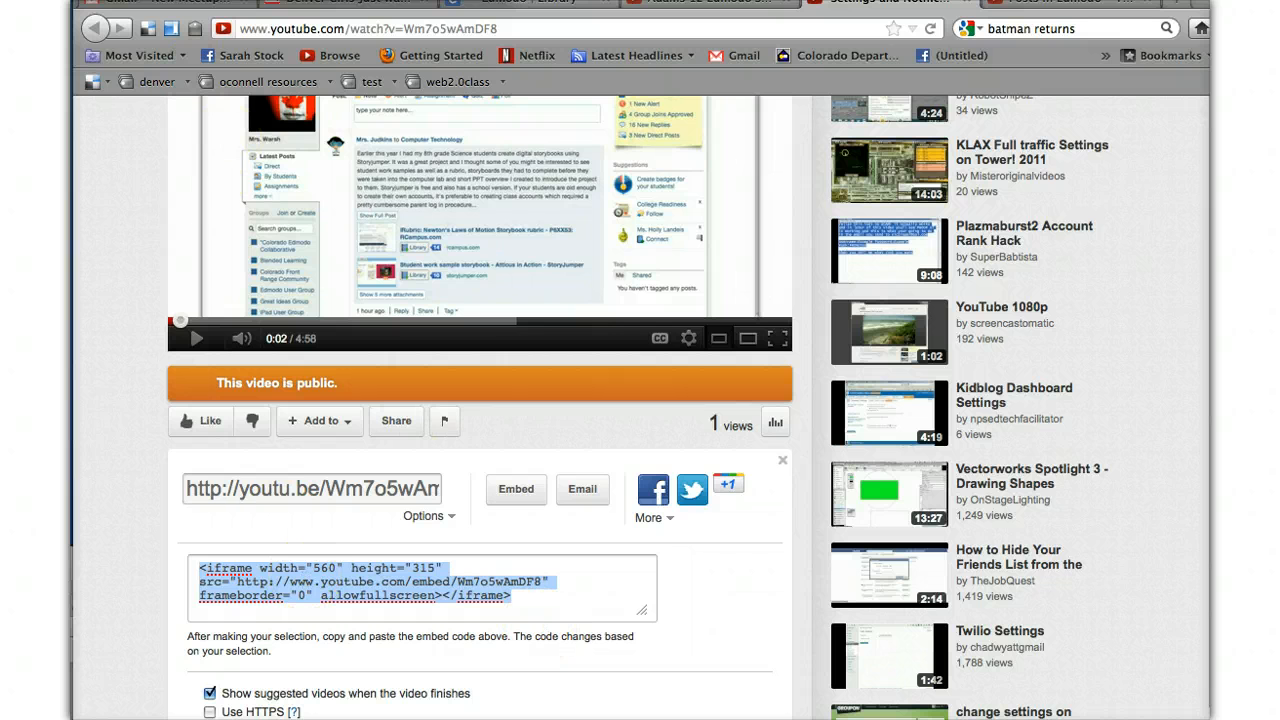
left_click(195, 2)
left_click(200, 47)
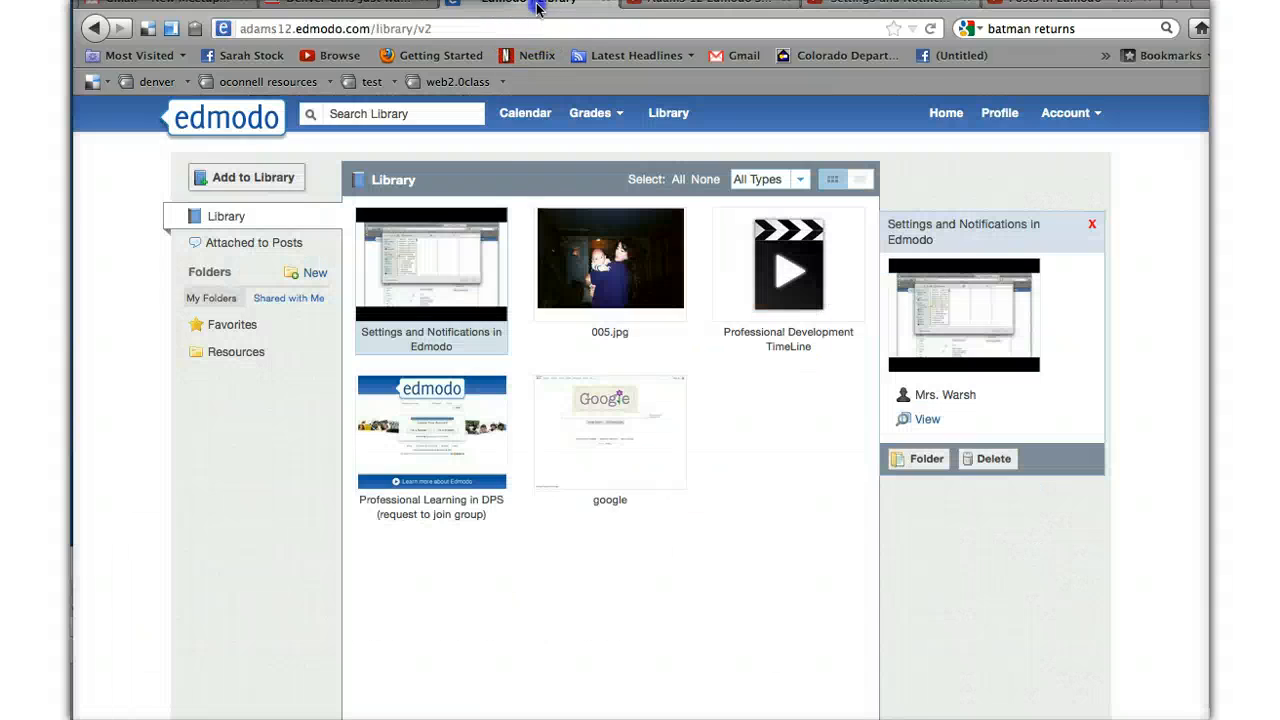
Step: Start a new link entry in the Edmodo Library and paste the copied iframe embed code as its address
left_click(537, 8)
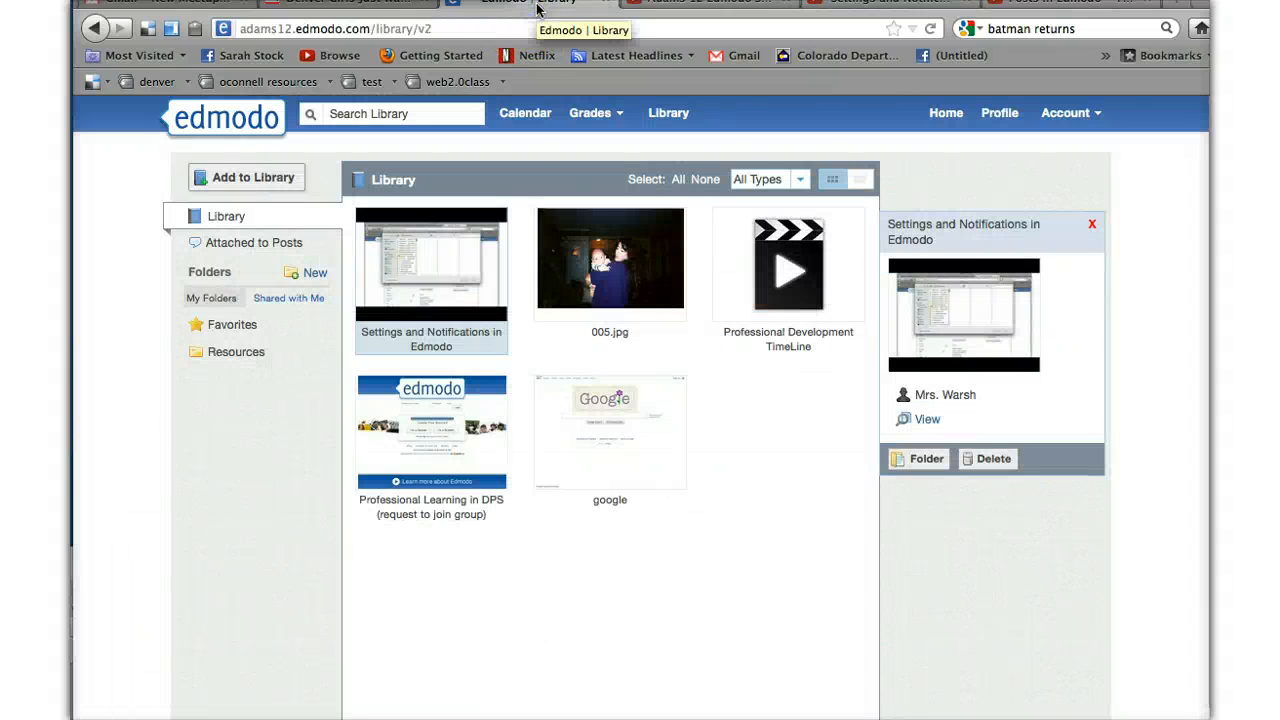
left_click(252, 179)
left_click(737, 358)
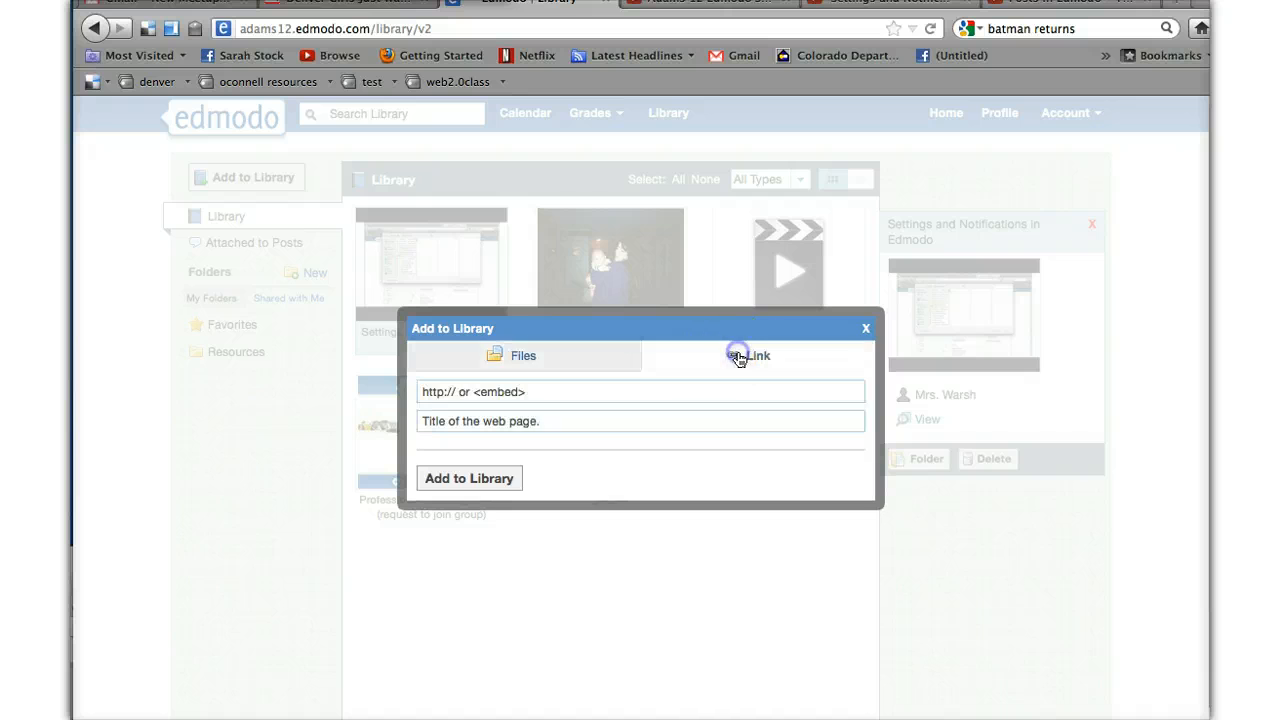
left_click(540, 394)
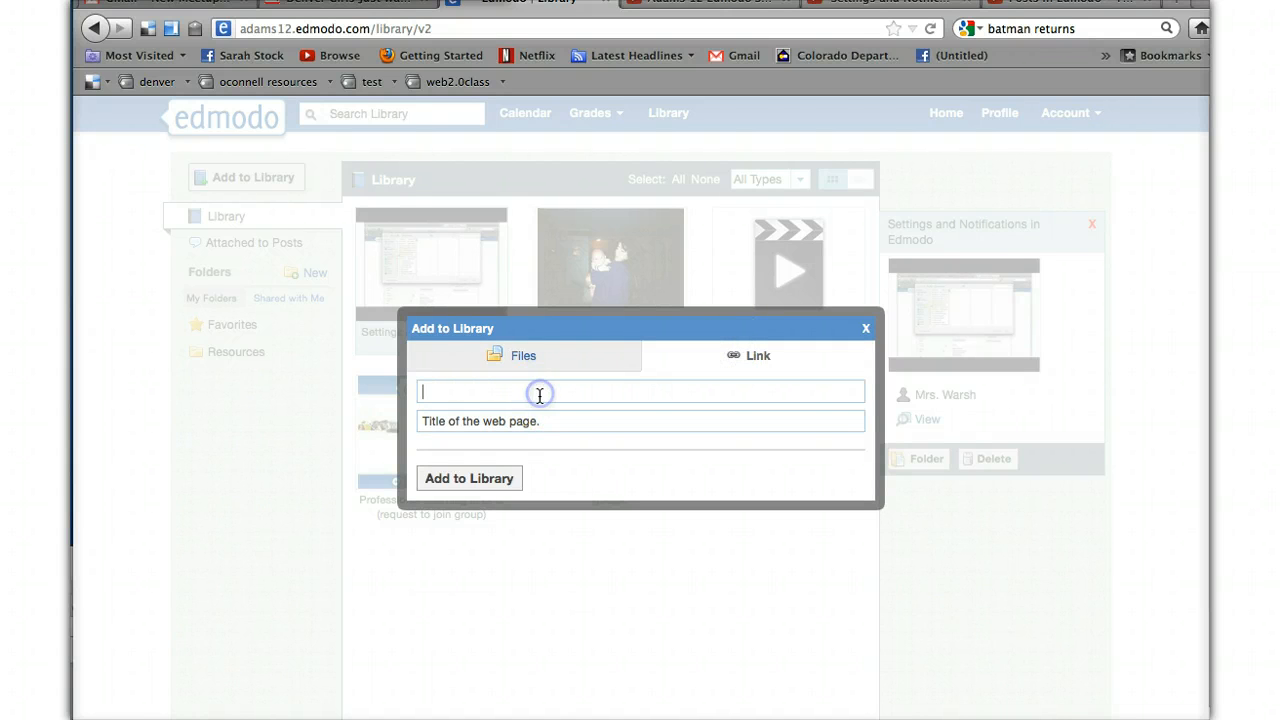
left_click(180, 0)
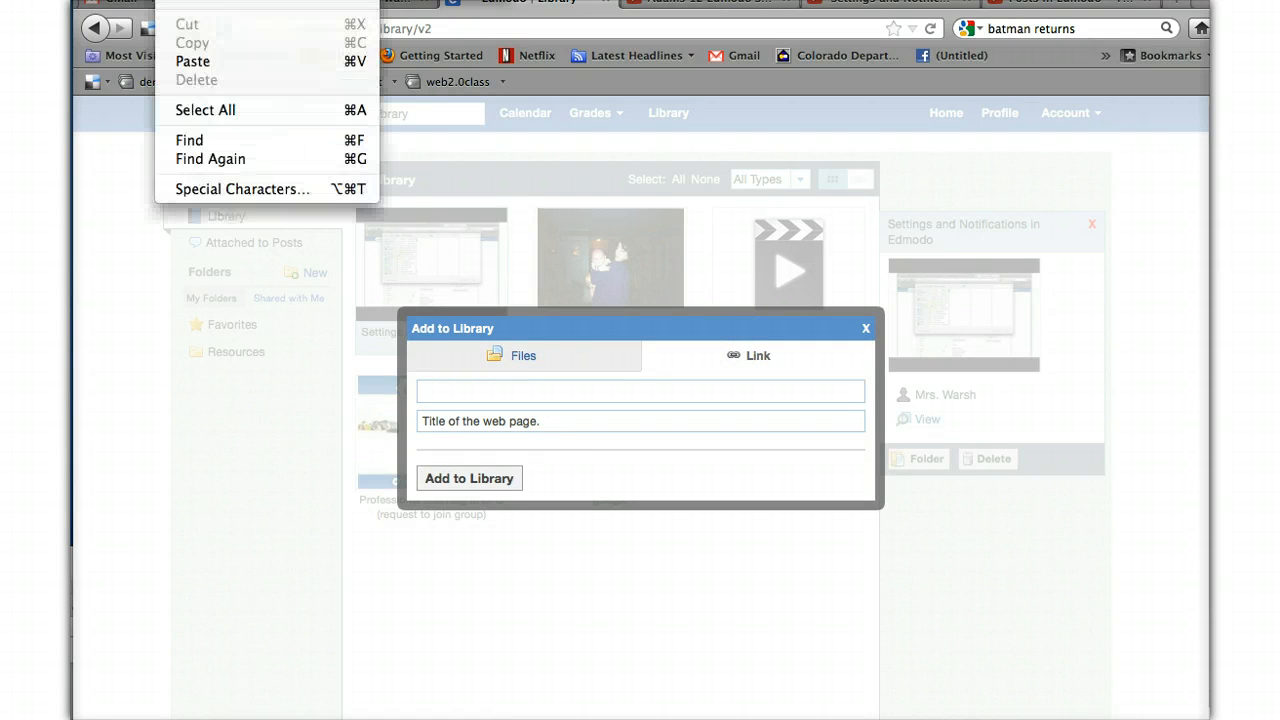
left_click(206, 54)
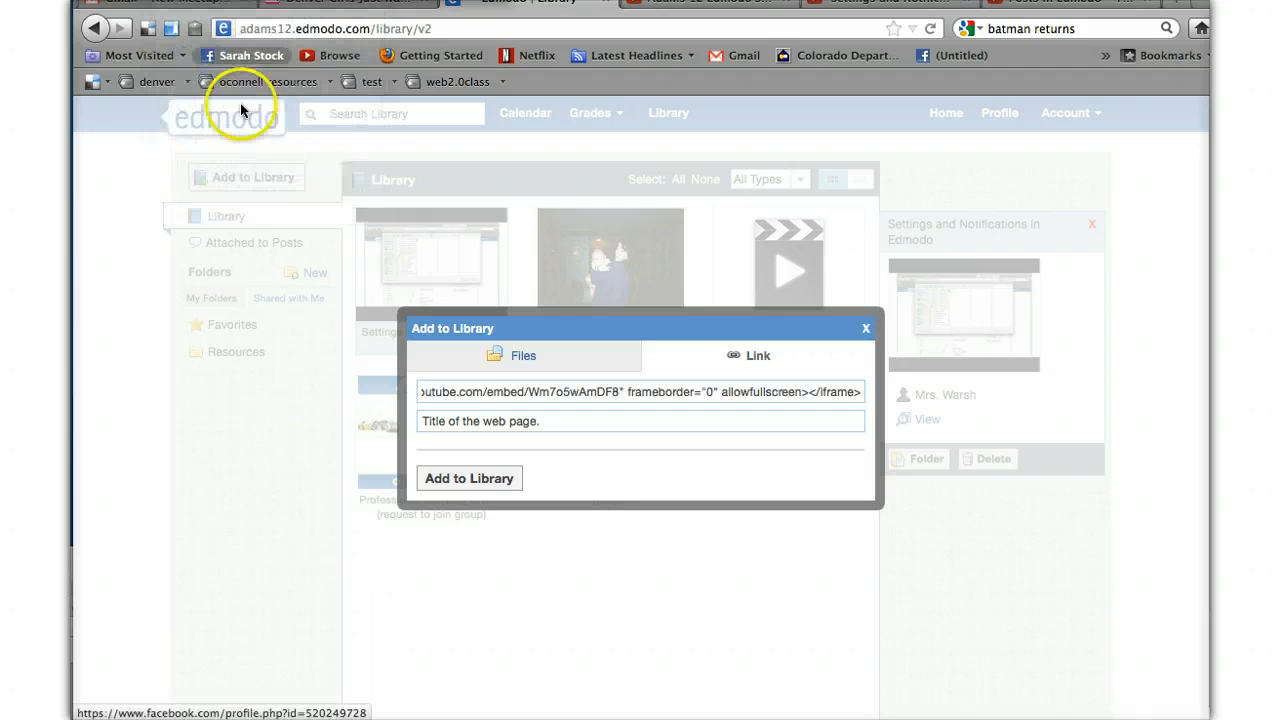
Step: Title the embedded video link "Edmodo Stuff" and add it to the library
left_click(579, 423)
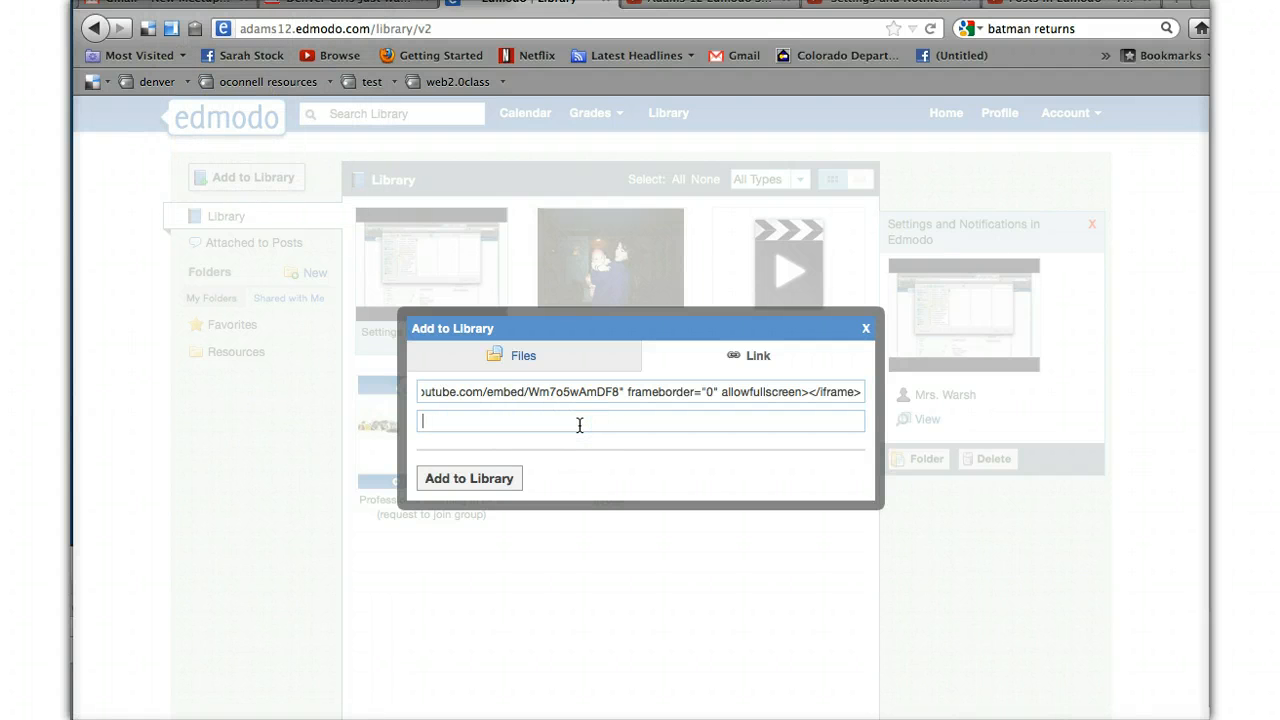
left_click(471, 484)
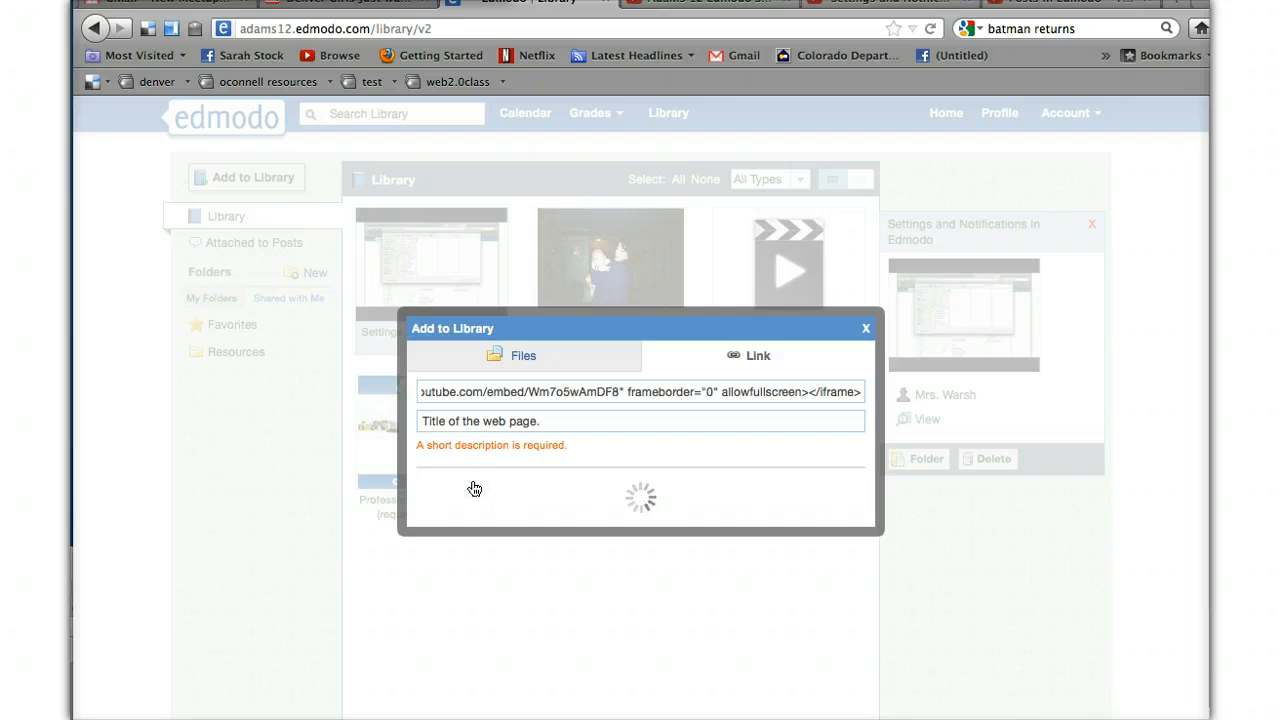
left_click(477, 452)
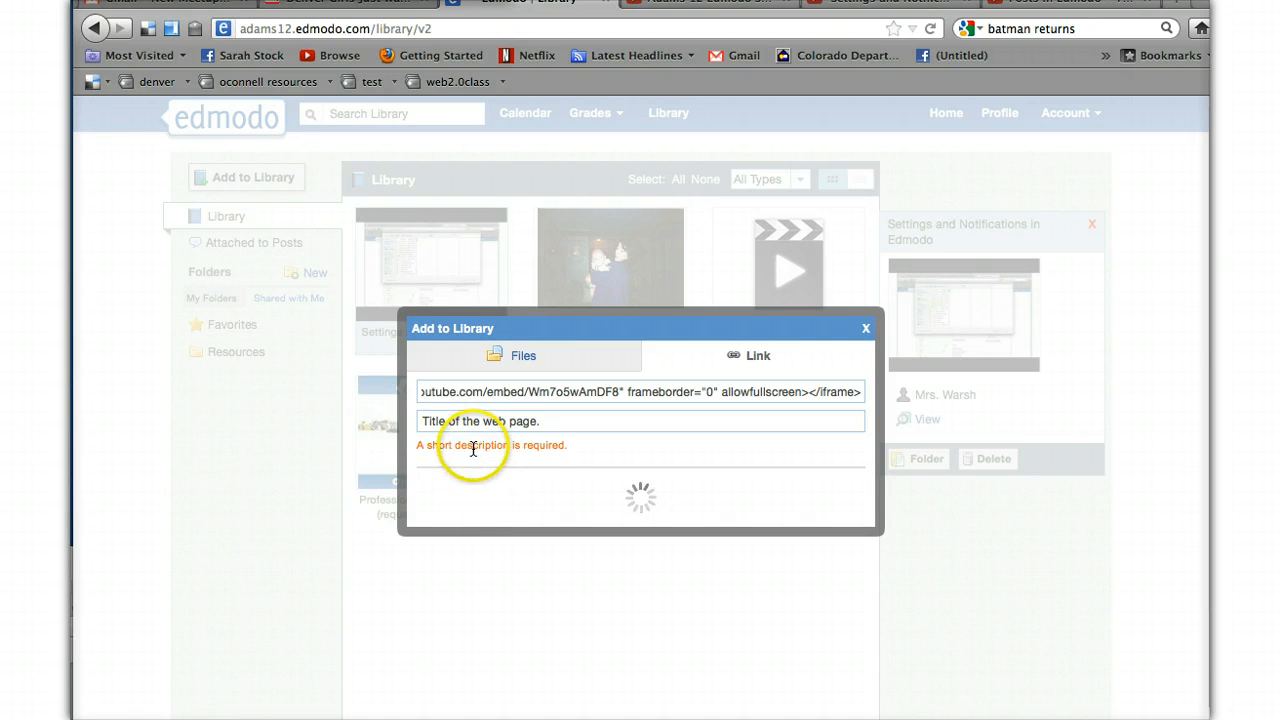
left_click(547, 453)
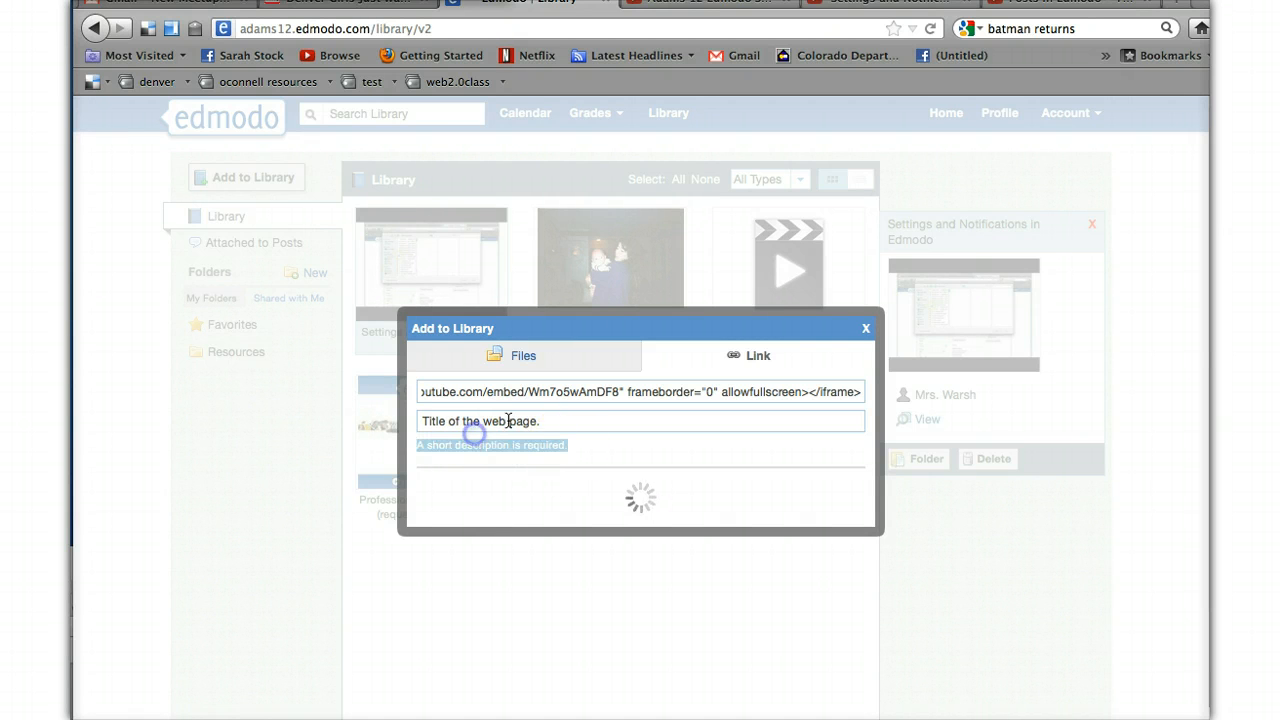
left_click(468, 422)
left_click(419, 422)
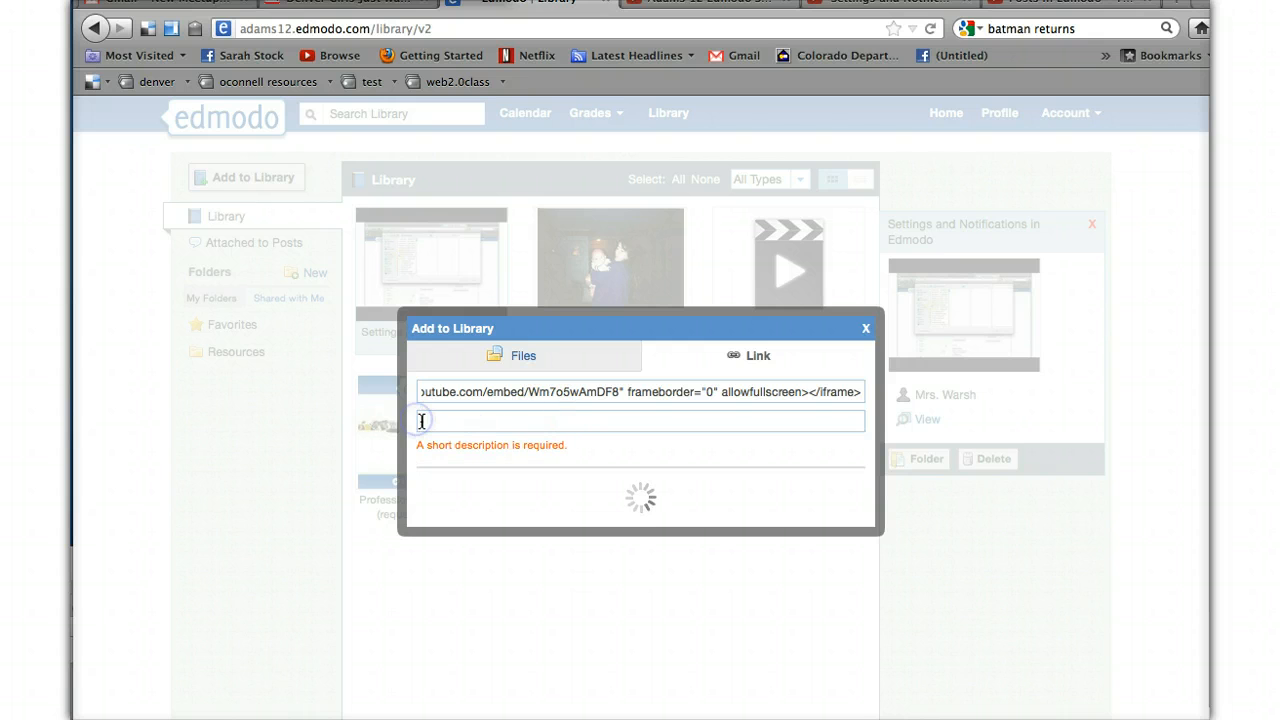
type("Edmodo Stuff")
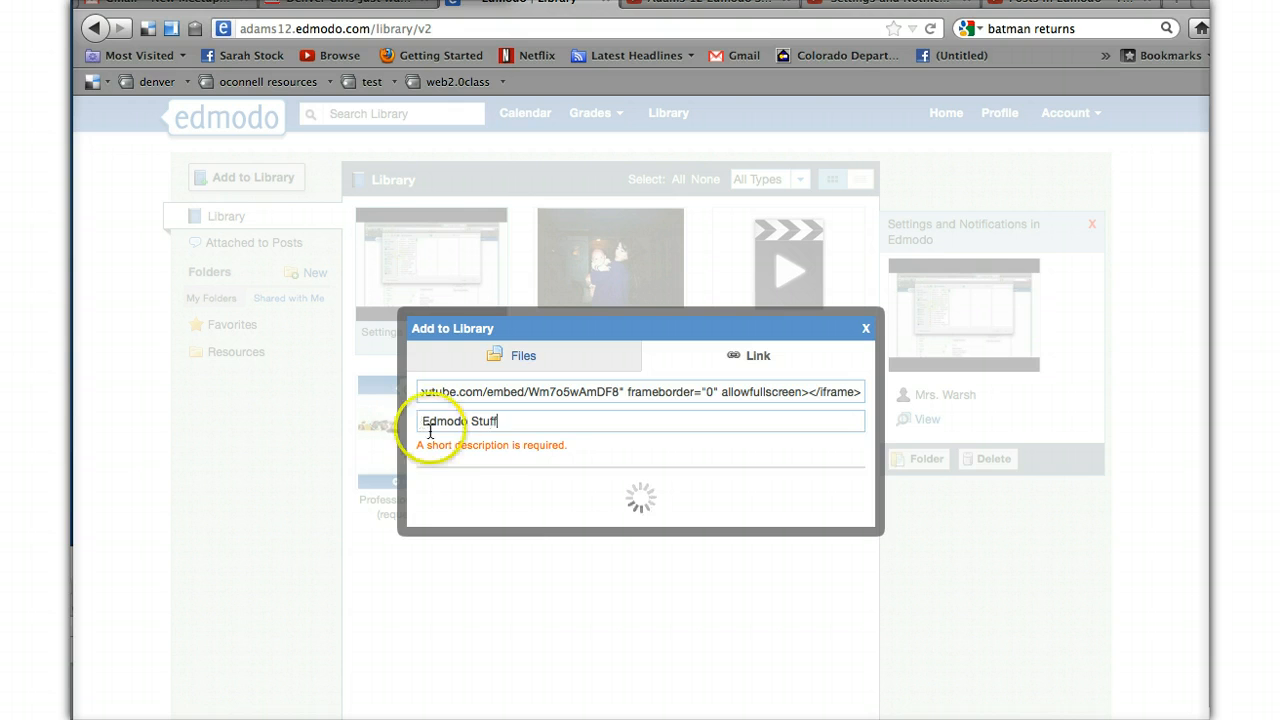
left_click(481, 479)
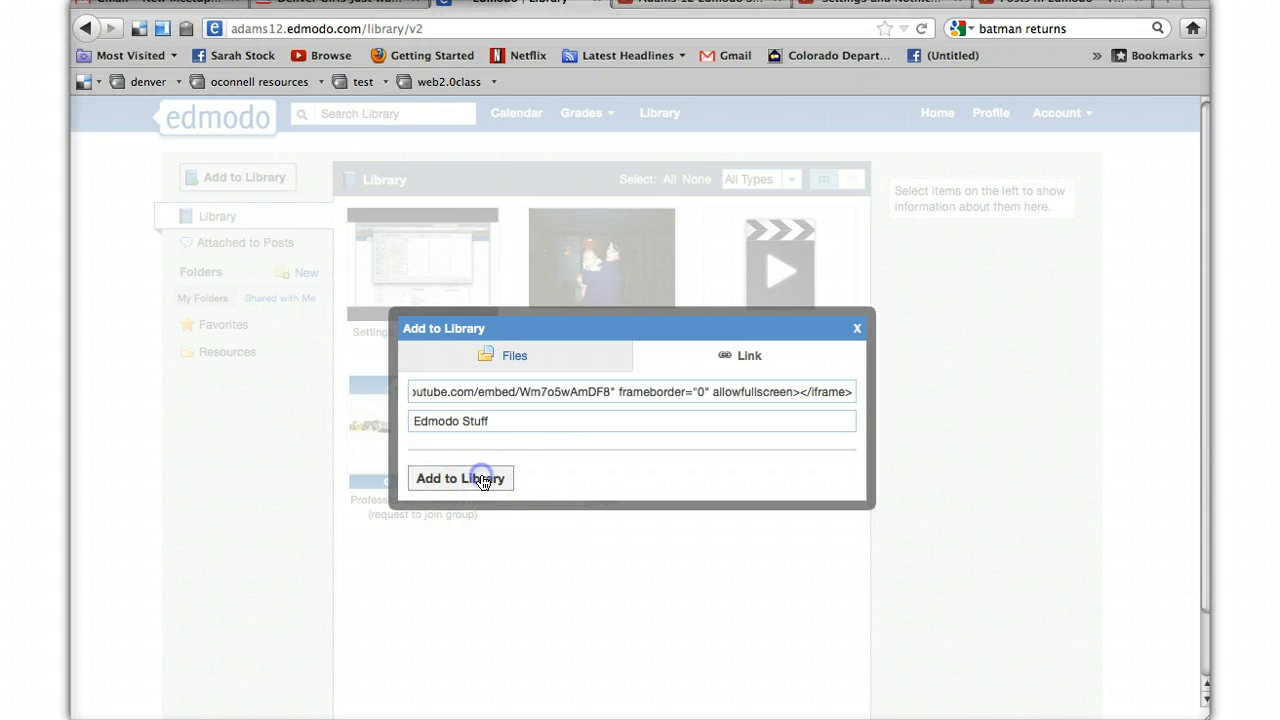
left_click(470, 480)
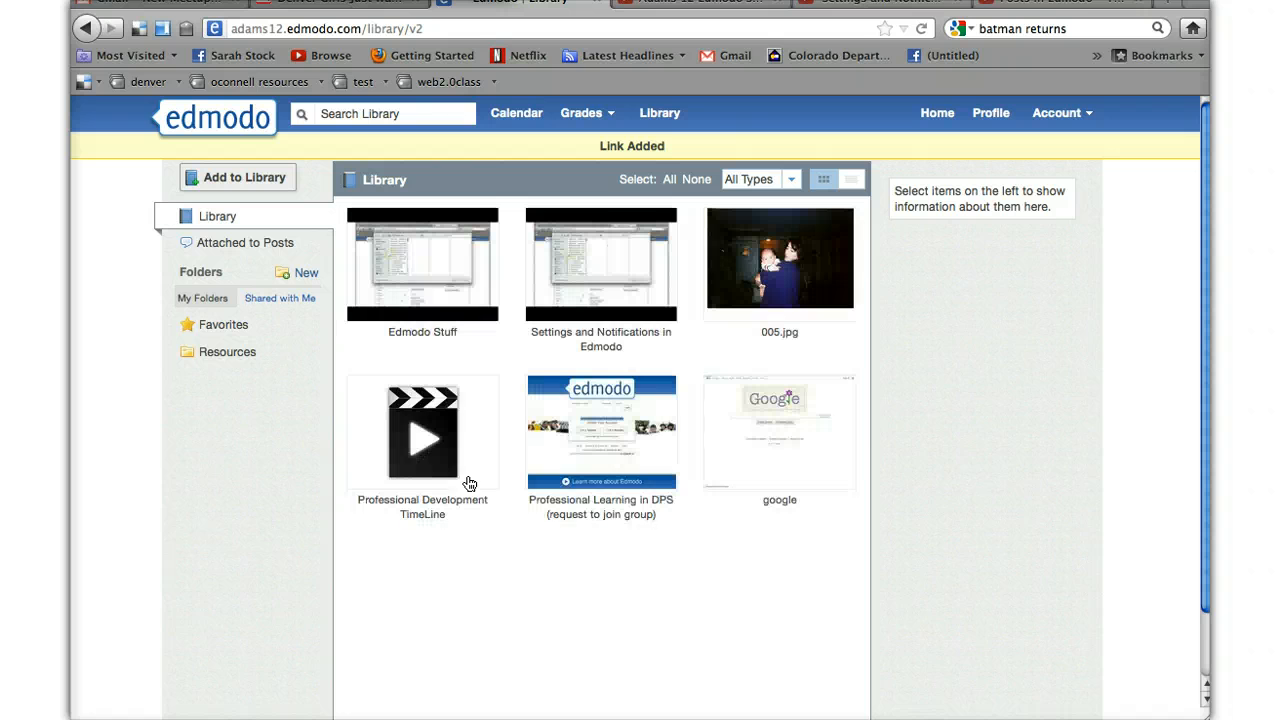
Step: Select the "Edmodo Stuff" video in the library to show its details
left_click(436, 289)
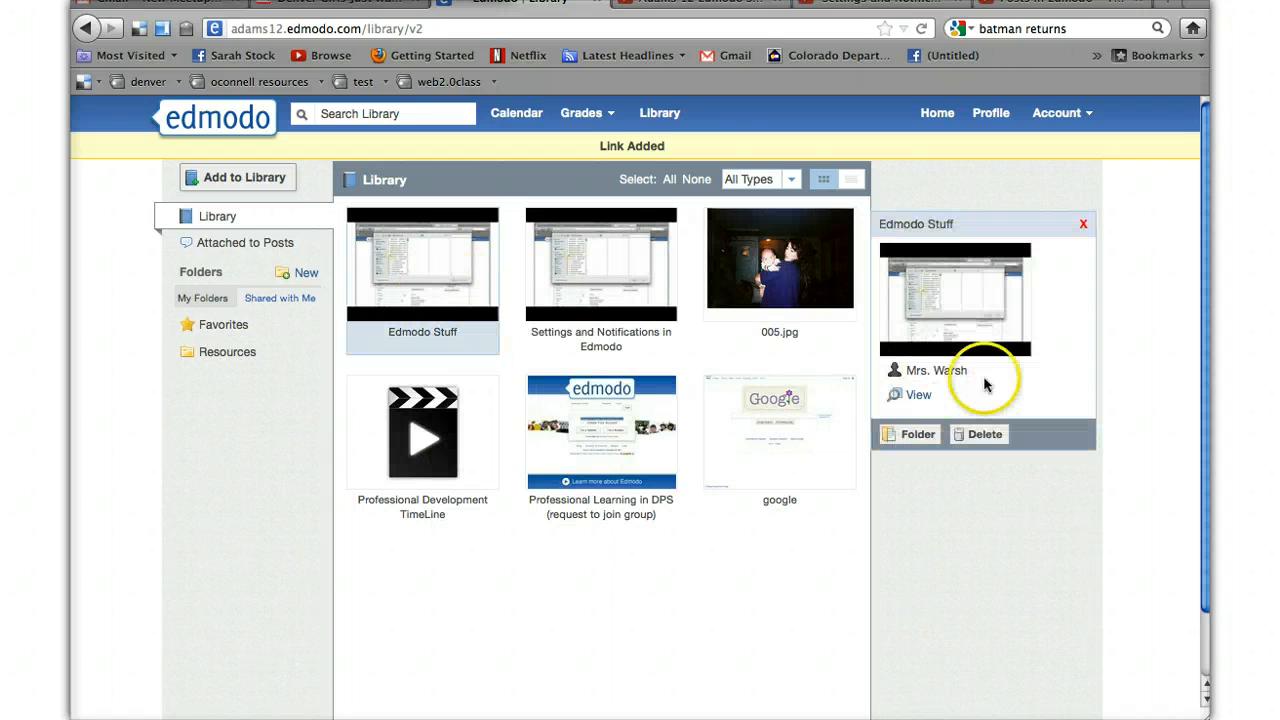
left_click(450, 283)
left_click(450, 283)
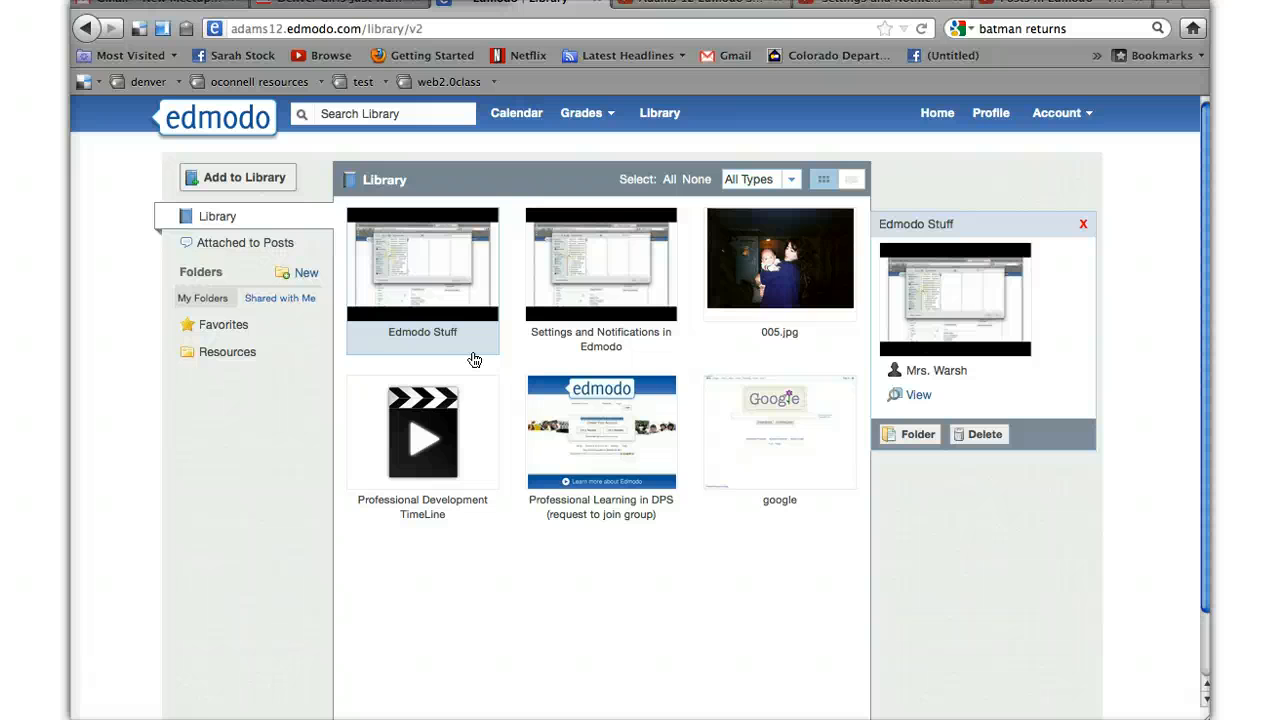
left_click(307, 277)
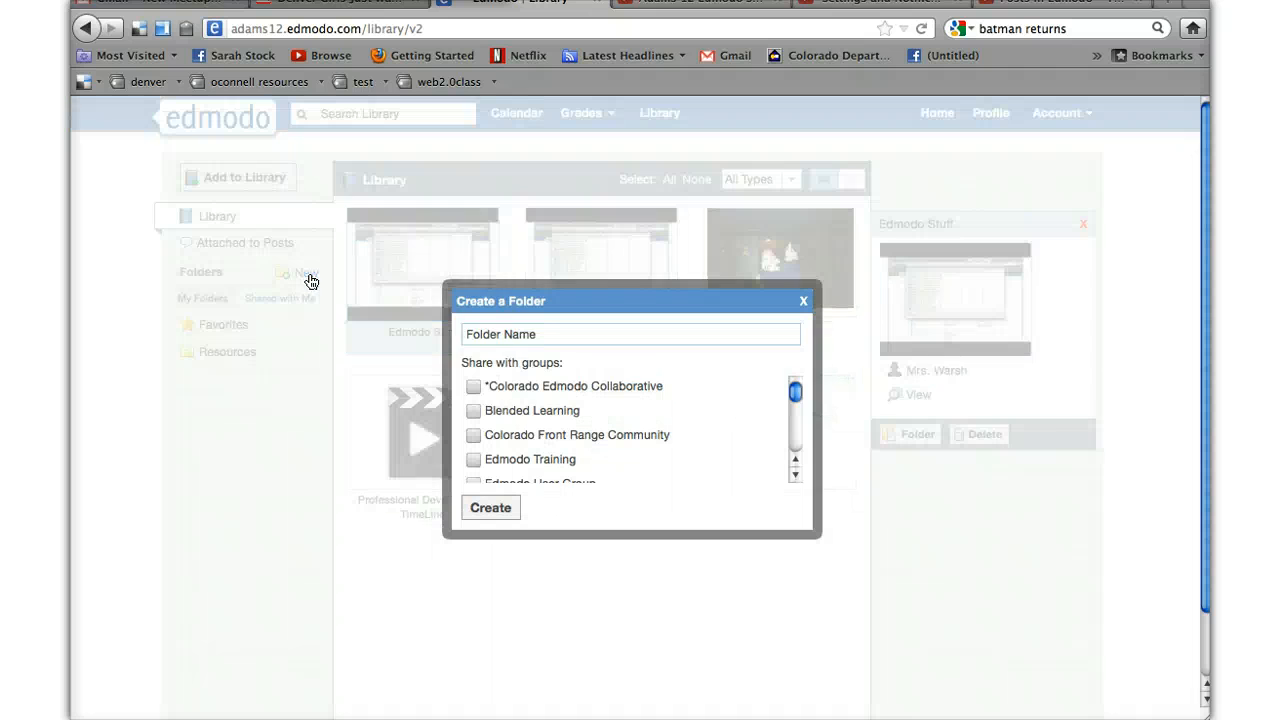
left_click(489, 334)
type("Edmosot")
left_click(803, 301)
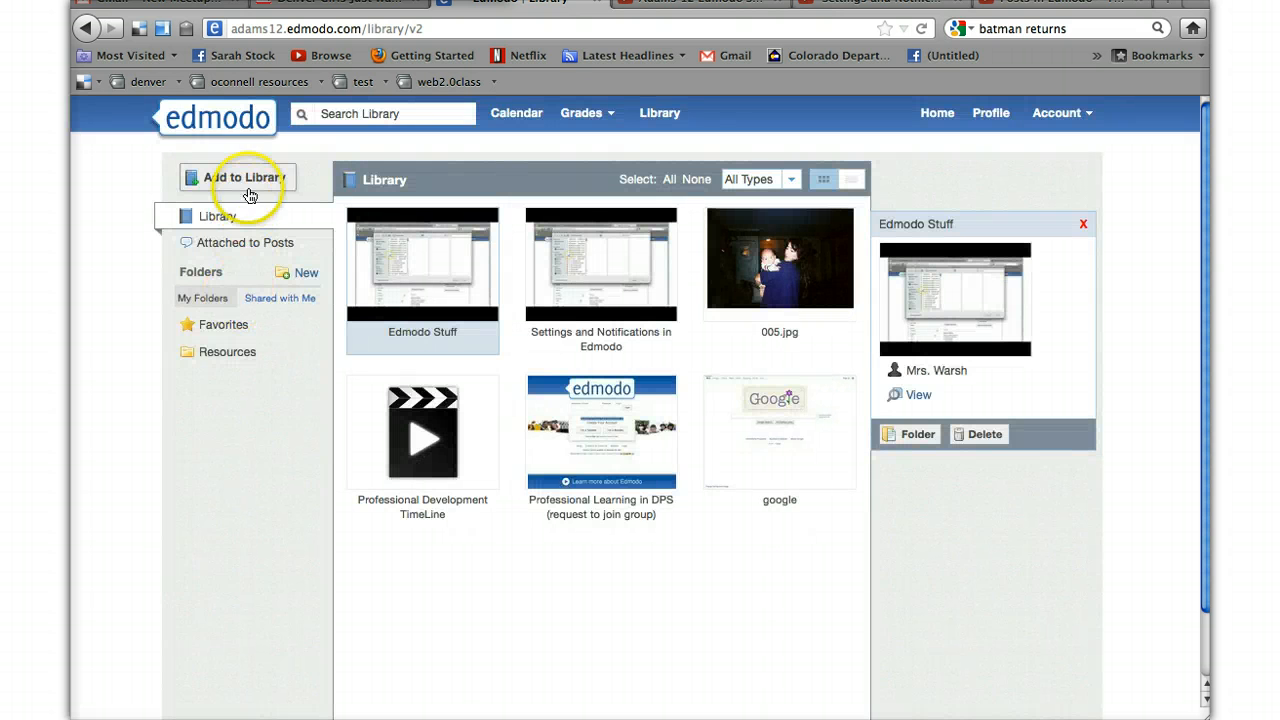
Step: Create a library folder named "Edmodo Training Resources" and share it with the Edmodo Training group
left_click(306, 272)
left_click(484, 331)
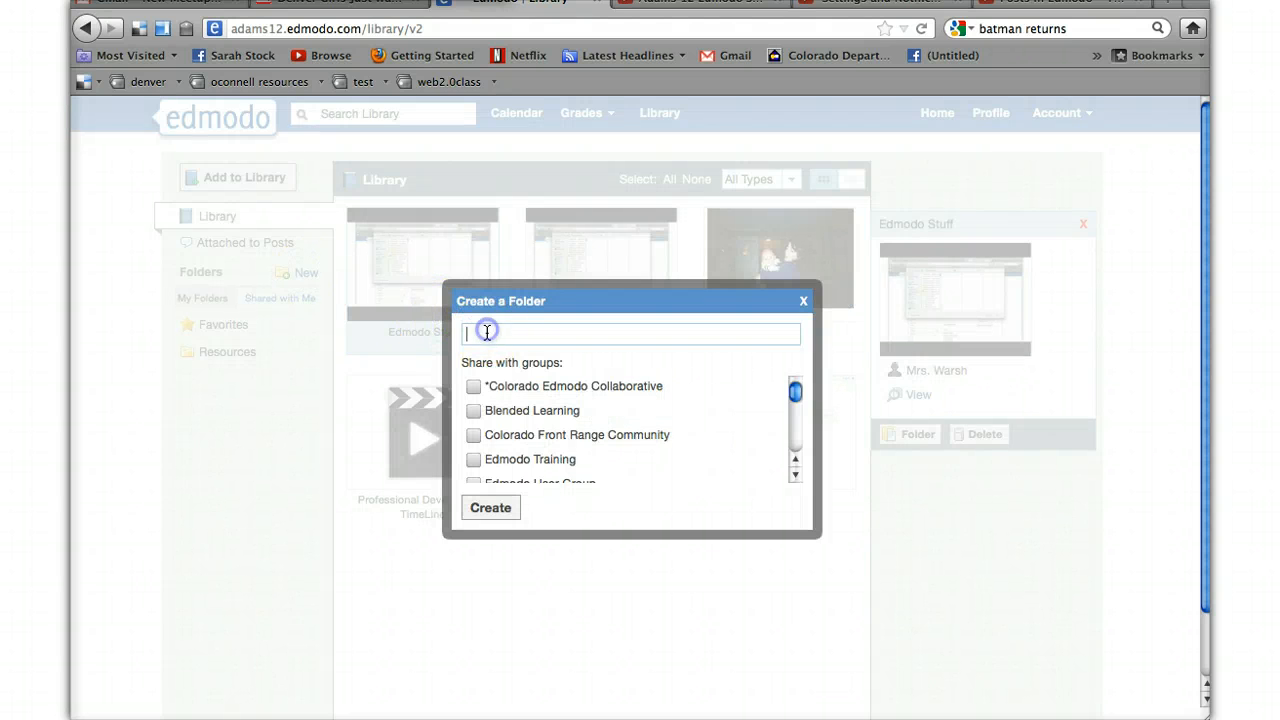
type("Edmodo training ")
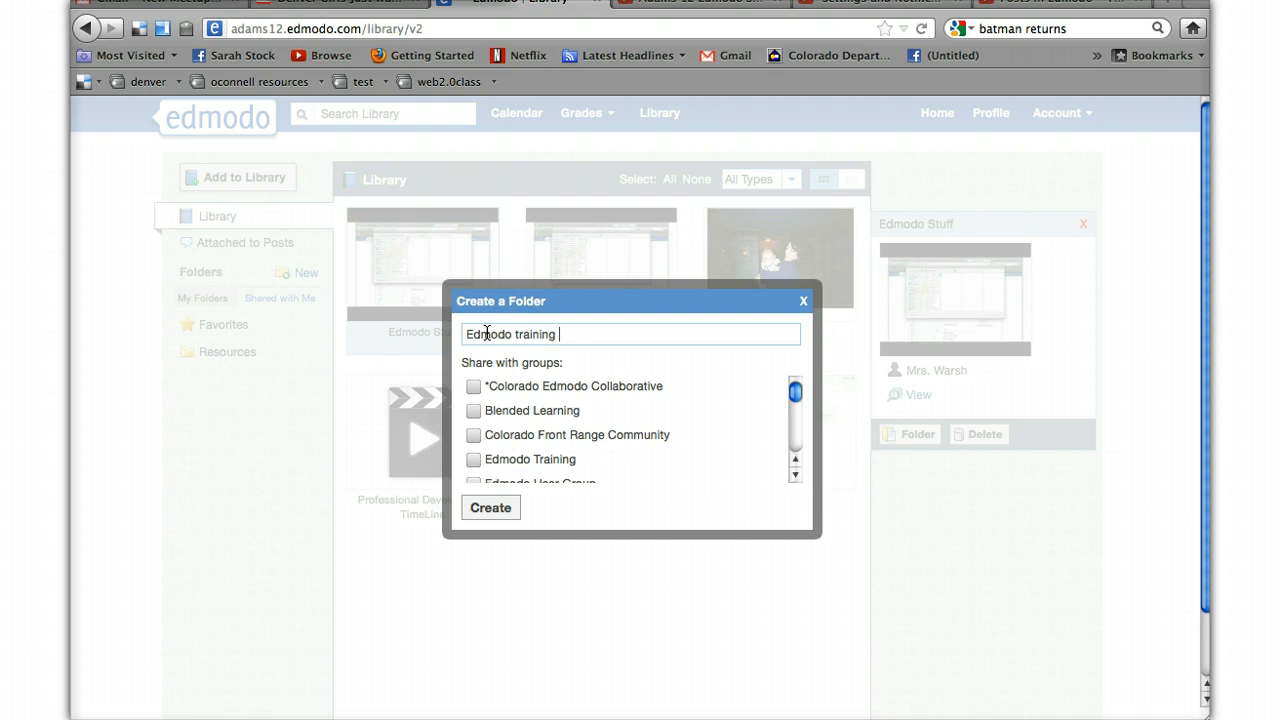
type("Resources")
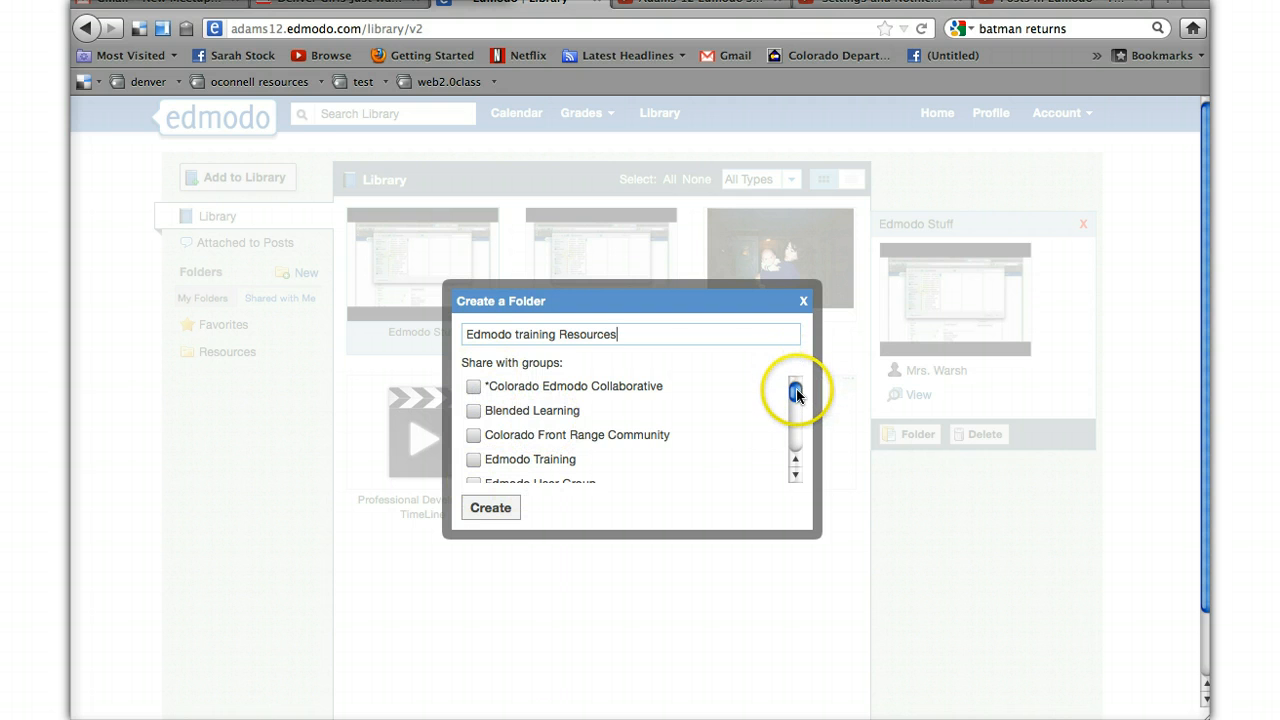
mouse_move(795, 380)
left_mouse_down()
mouse_move(798, 409)
mouse_move(795, 372)
left_mouse_up()
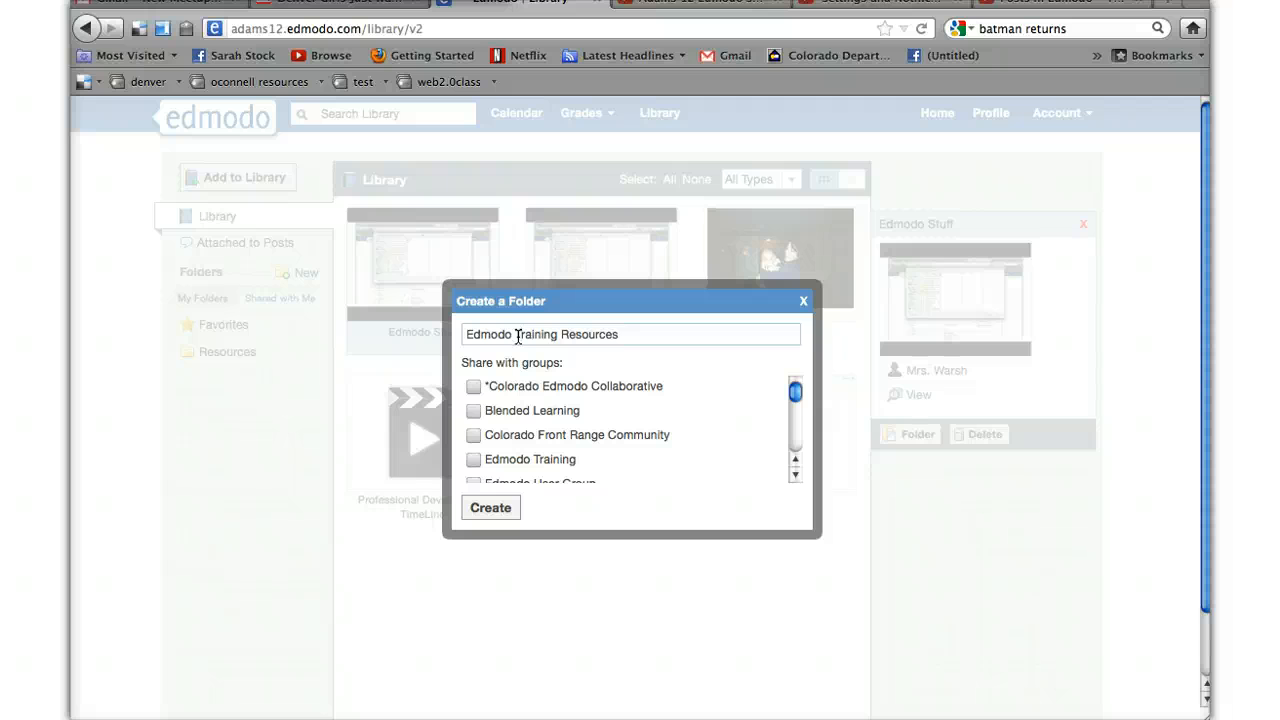
left_click(473, 459)
left_click(490, 508)
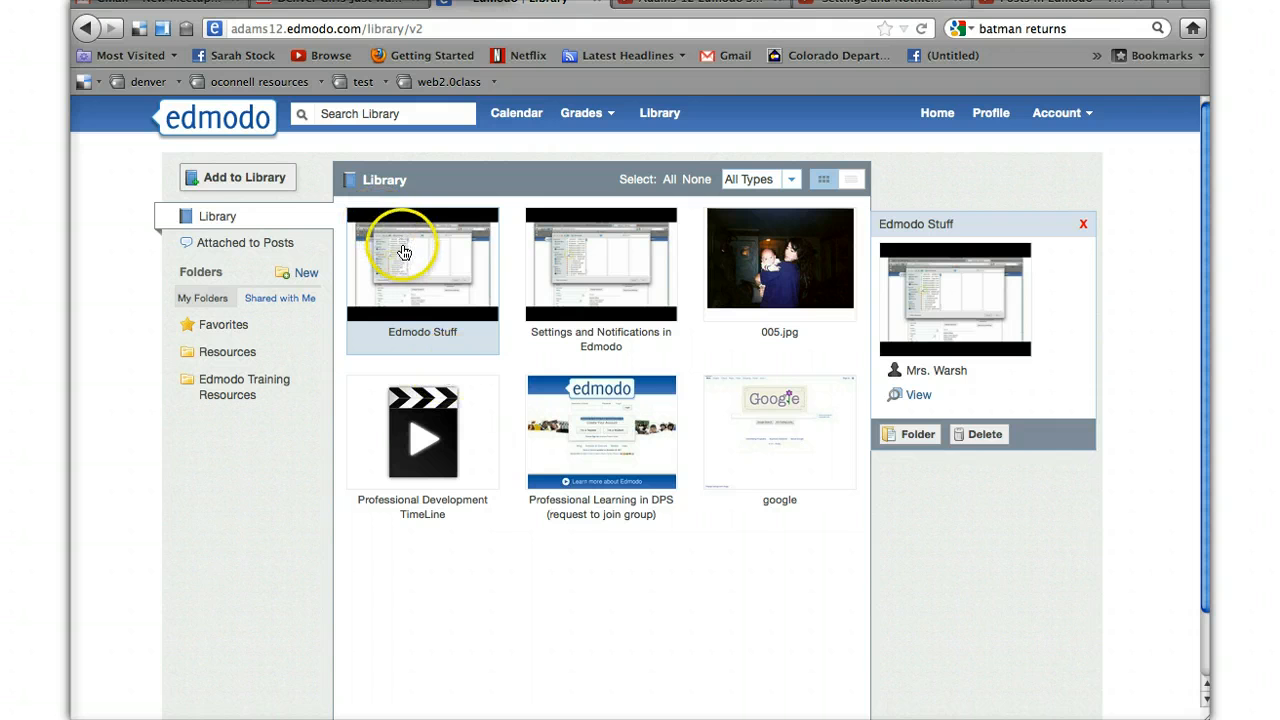
Step: Add the "Edmodo Stuff" video to the "Edmodo Training Resources" folder
left_click(405, 259)
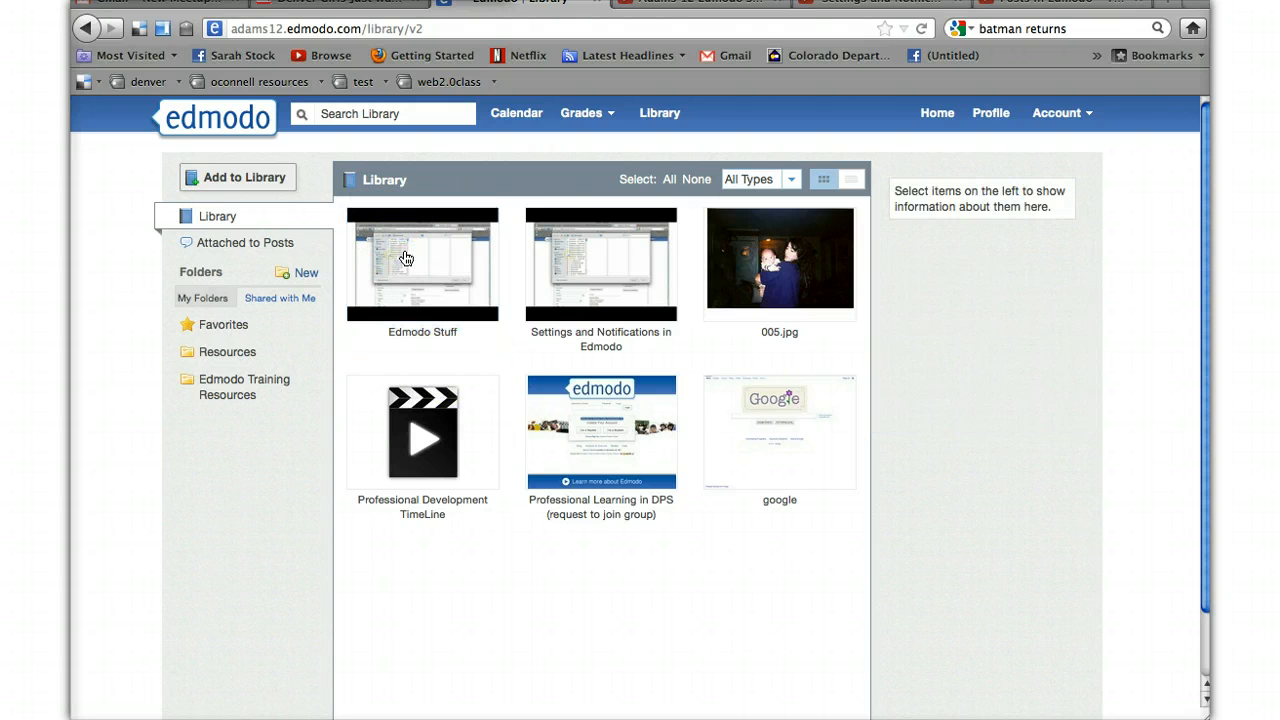
left_click(405, 259)
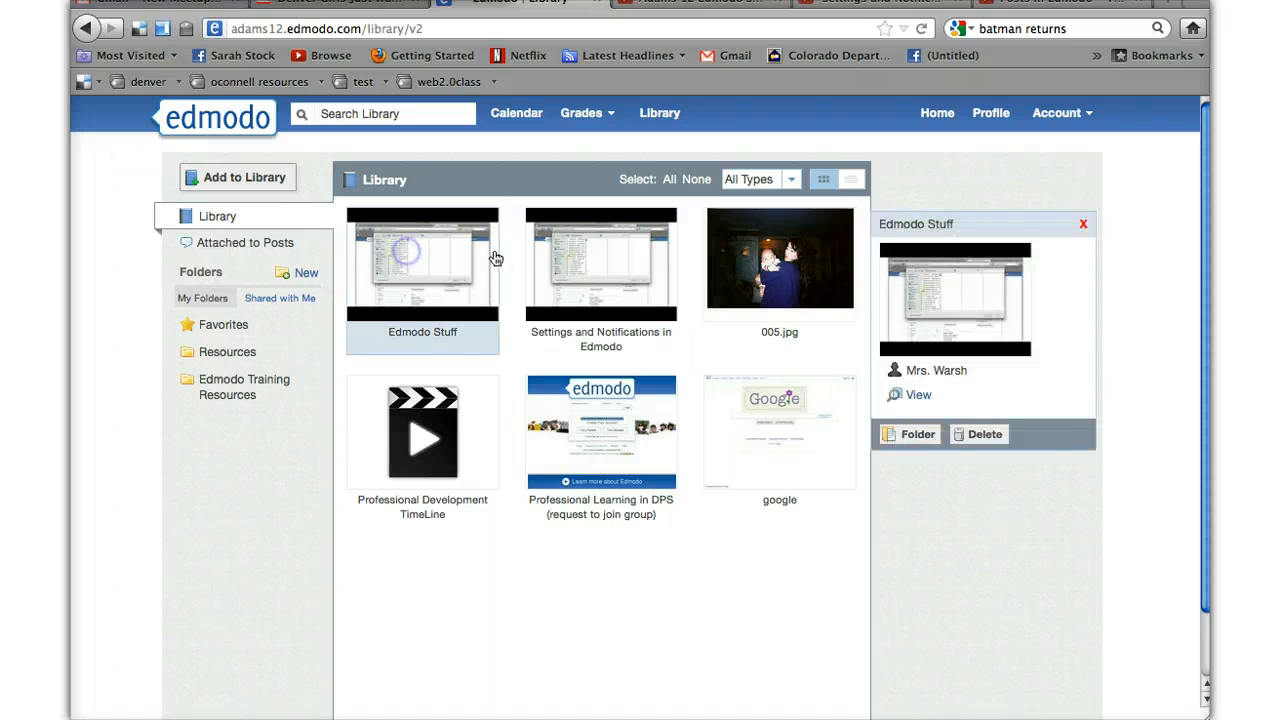
left_click(920, 435)
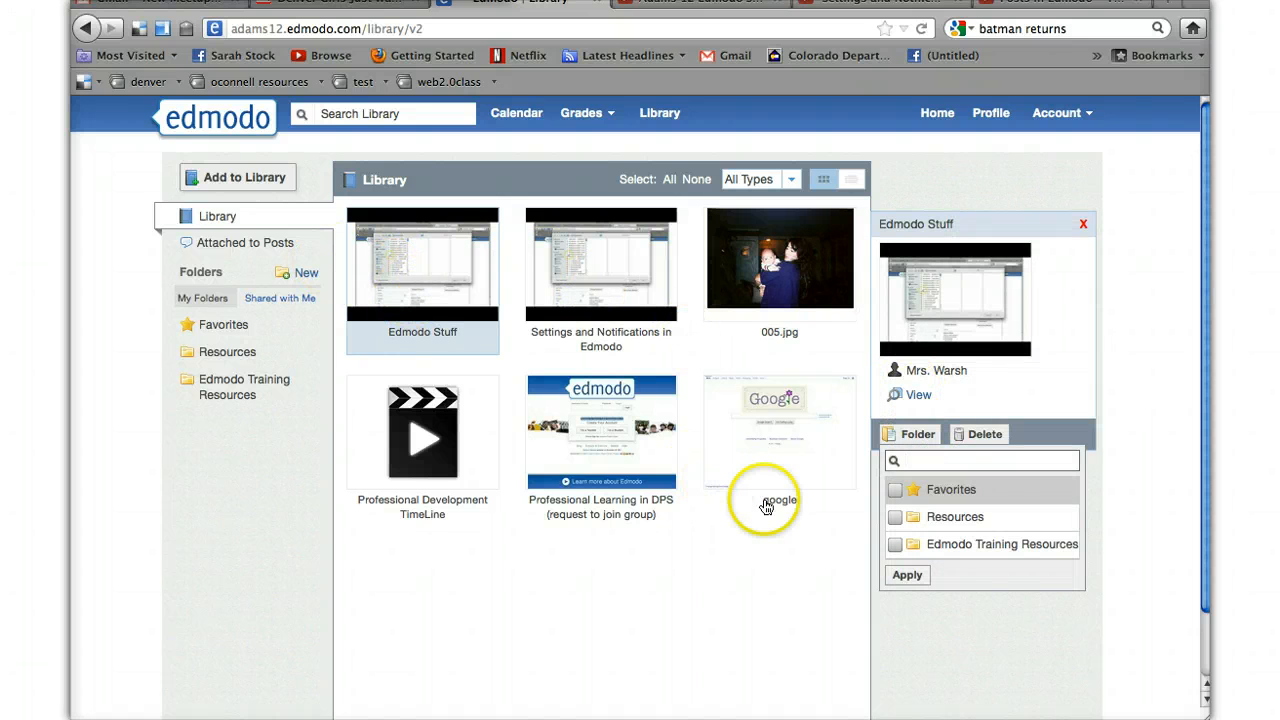
left_click(895, 545)
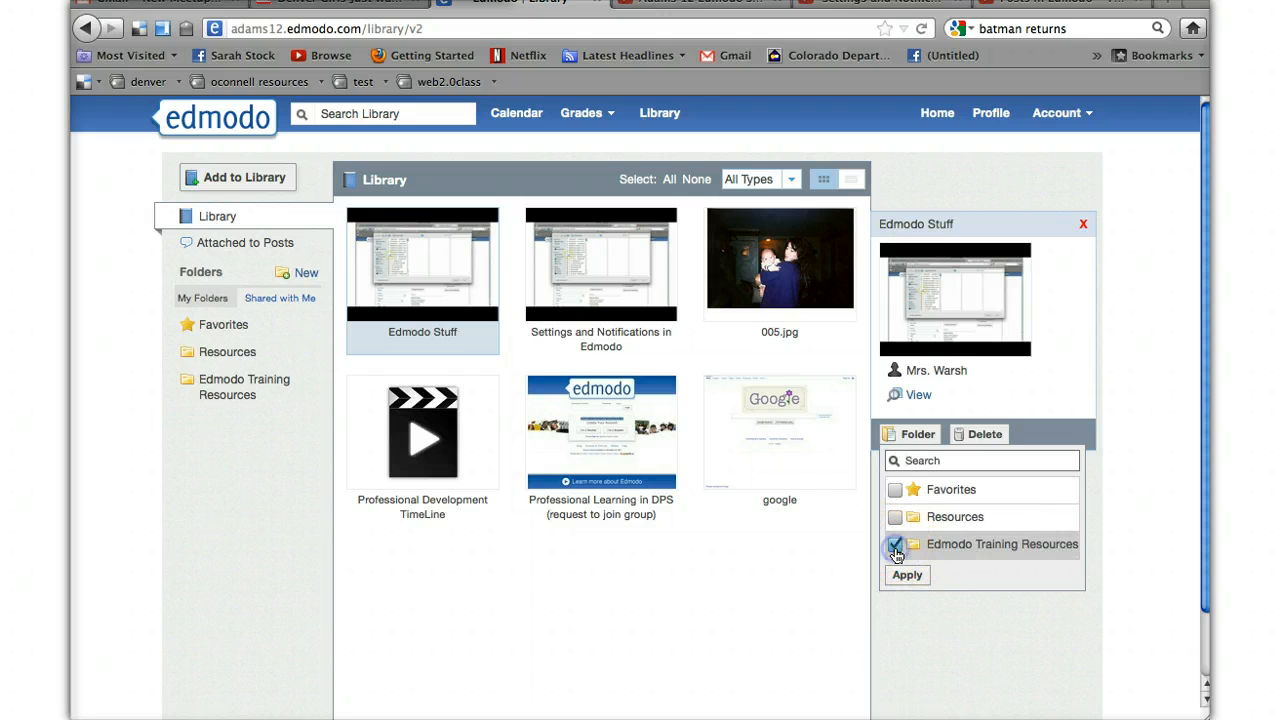
left_click(907, 575)
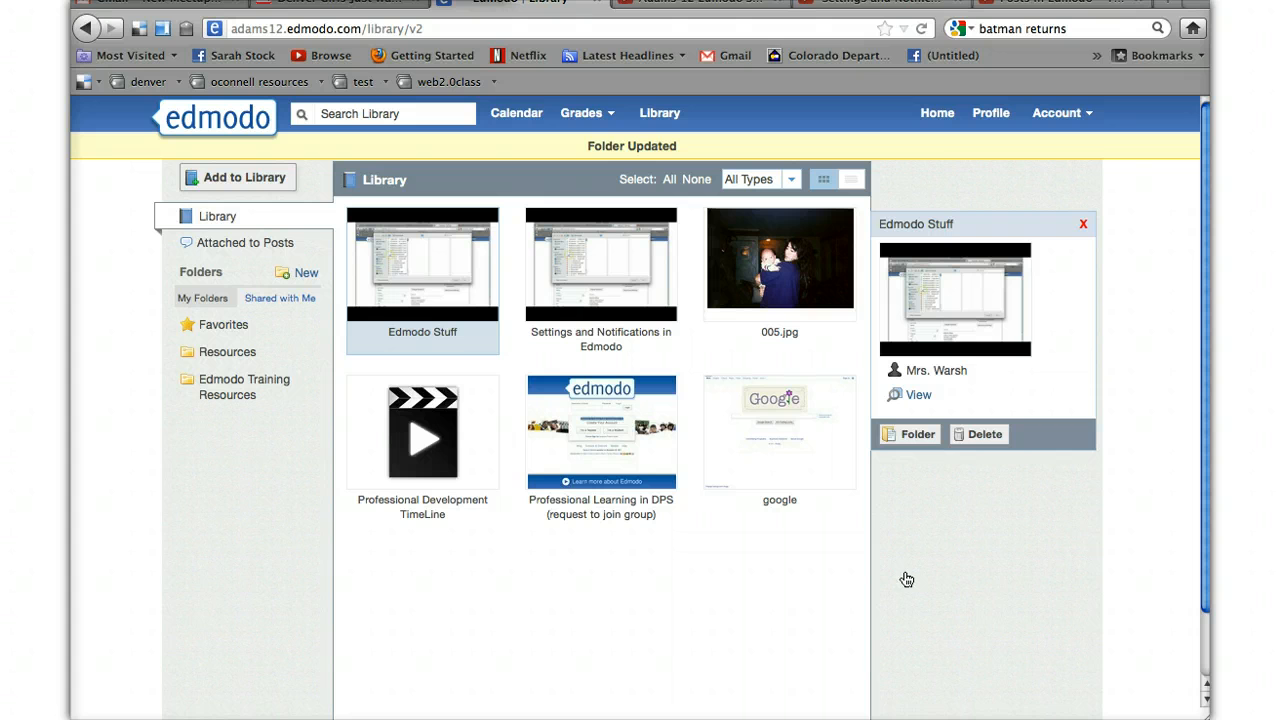
Step: Open the Edmodo Training group from the home page and view its shared "Edmodo Training Resources" folder
left_click(928, 116)
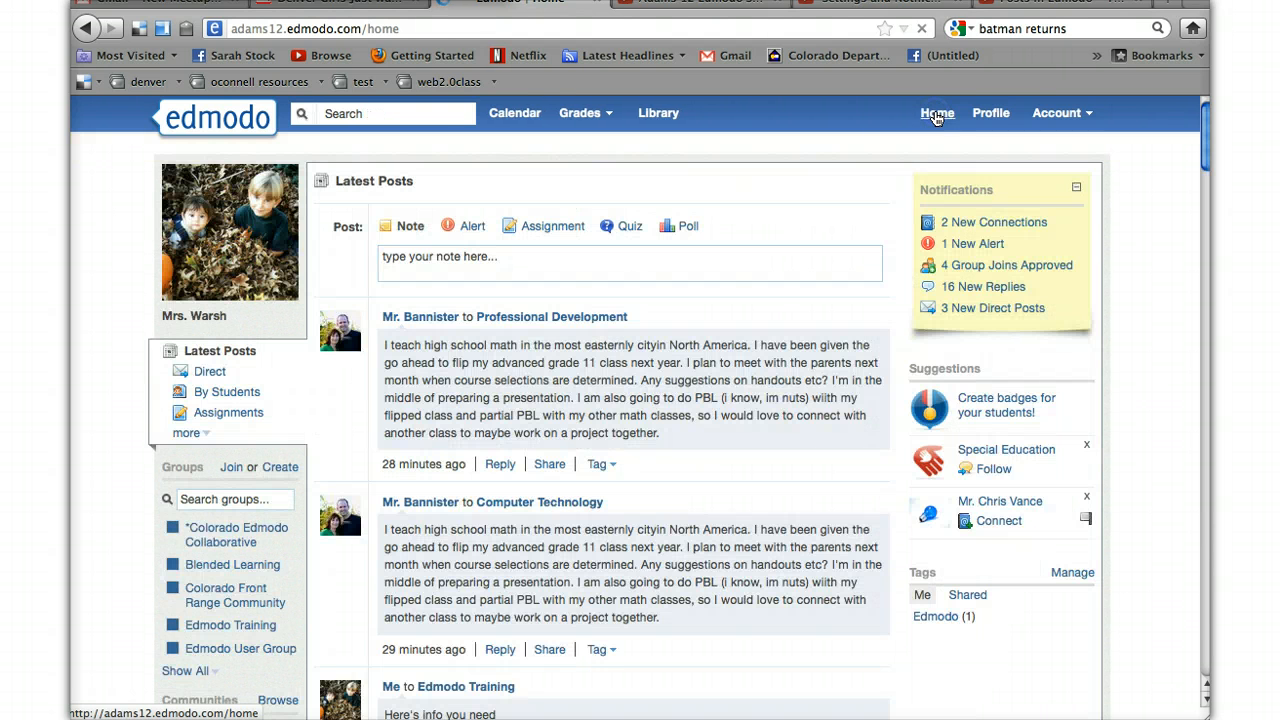
left_click(219, 630)
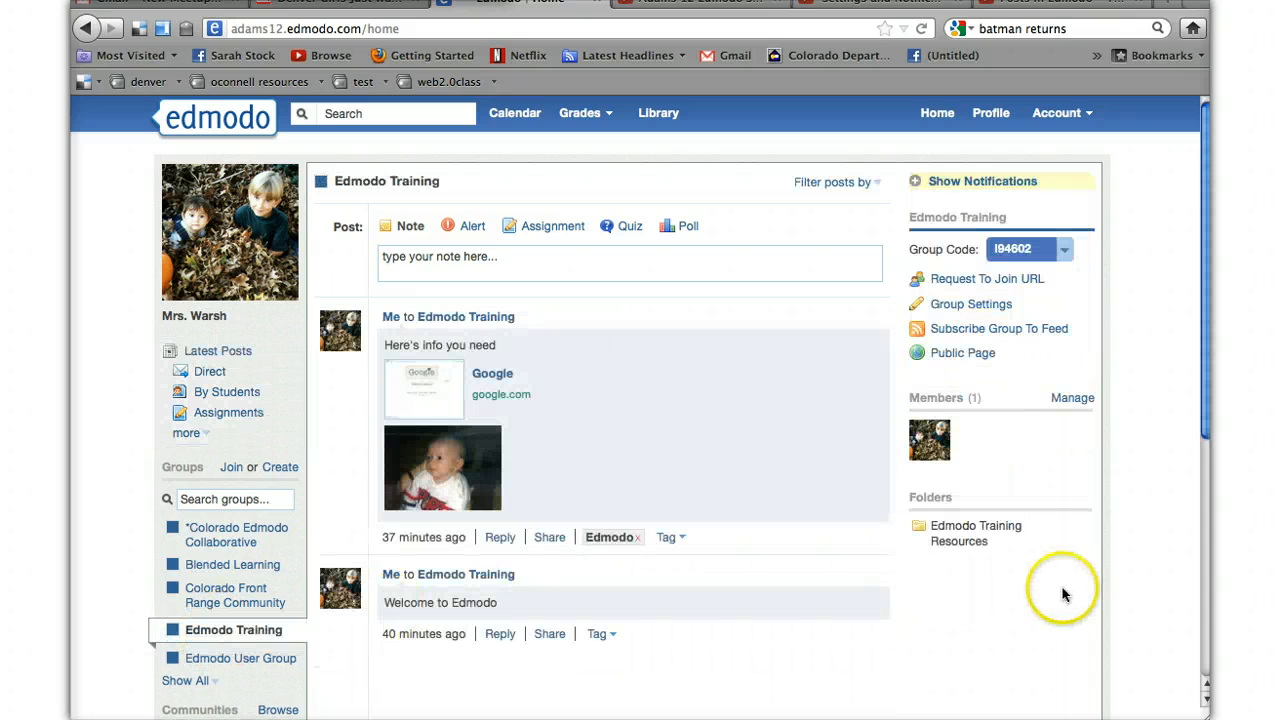
left_click(966, 537)
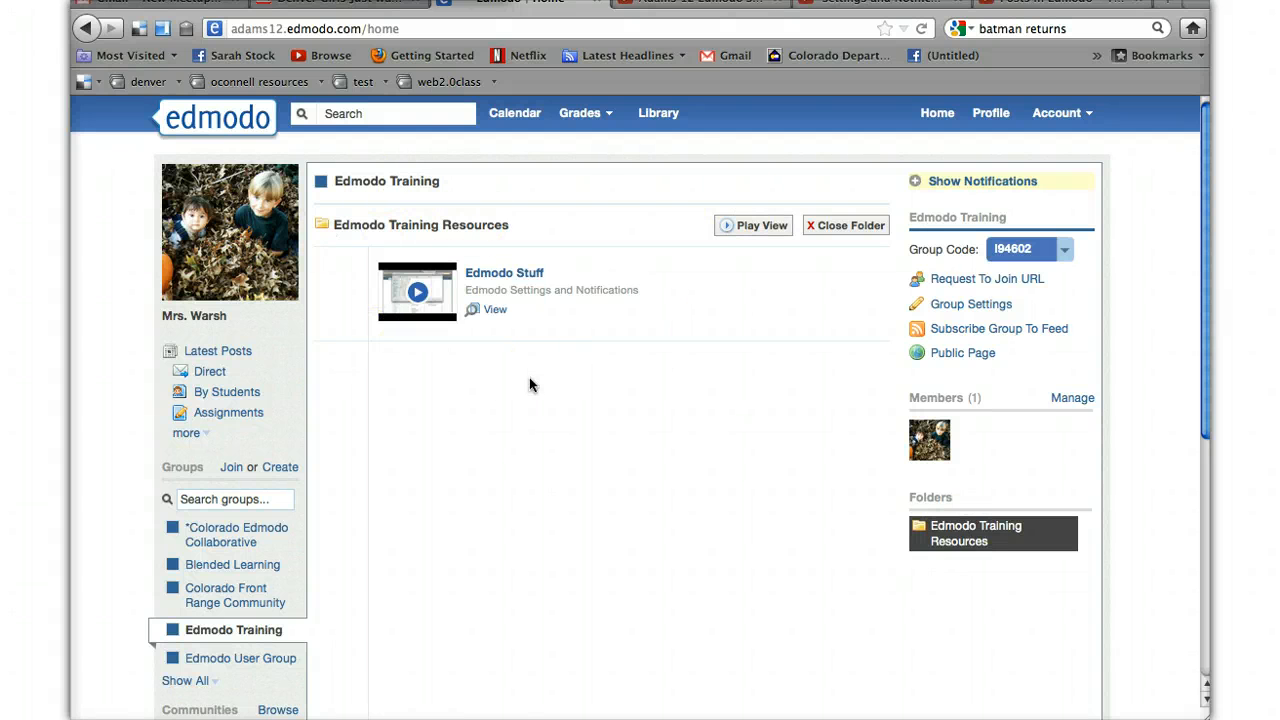
Step: Create a library folder named "Lots of Resources" and share it with the Great Ideas Group
left_click(658, 114)
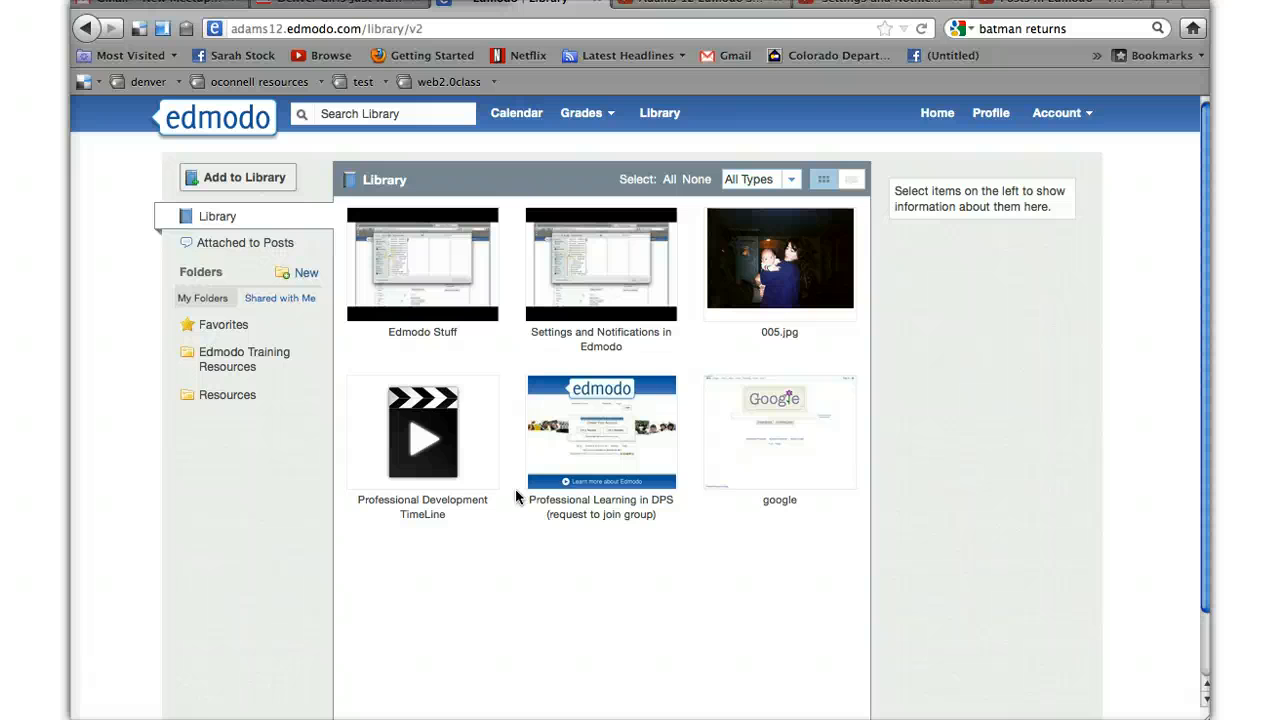
left_click(306, 275)
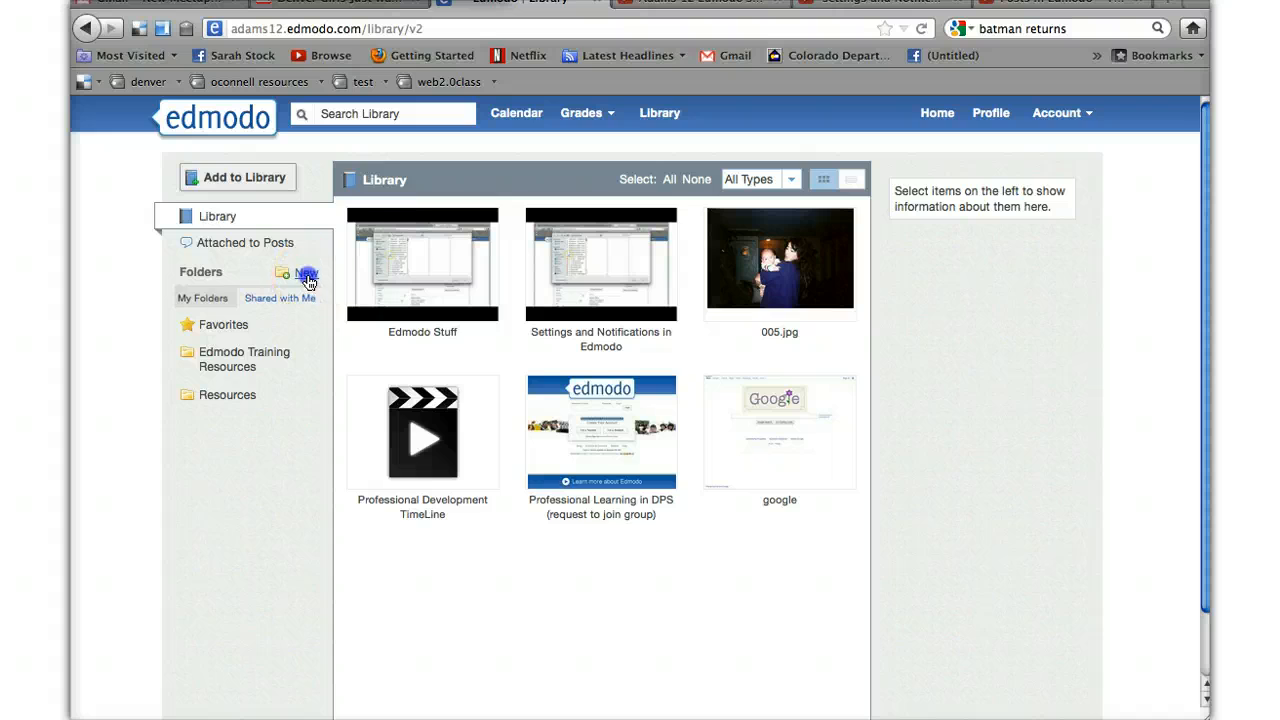
left_click(497, 335)
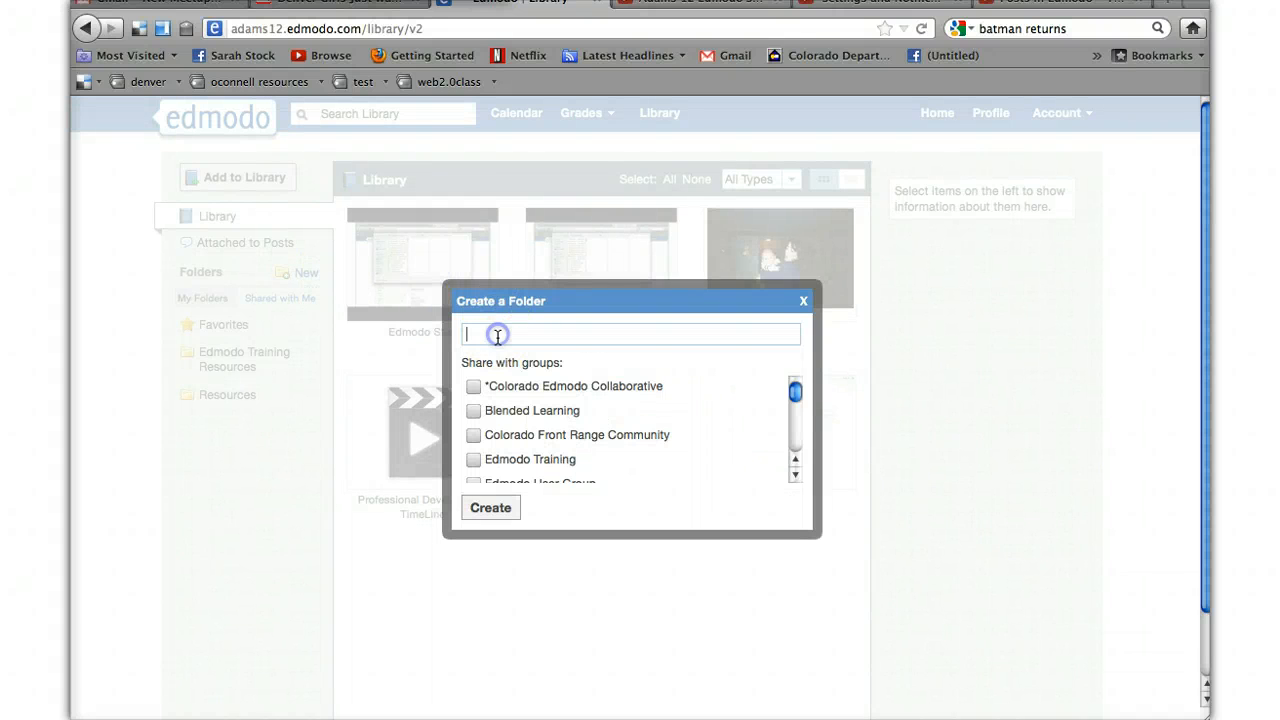
type("Lots of resou")
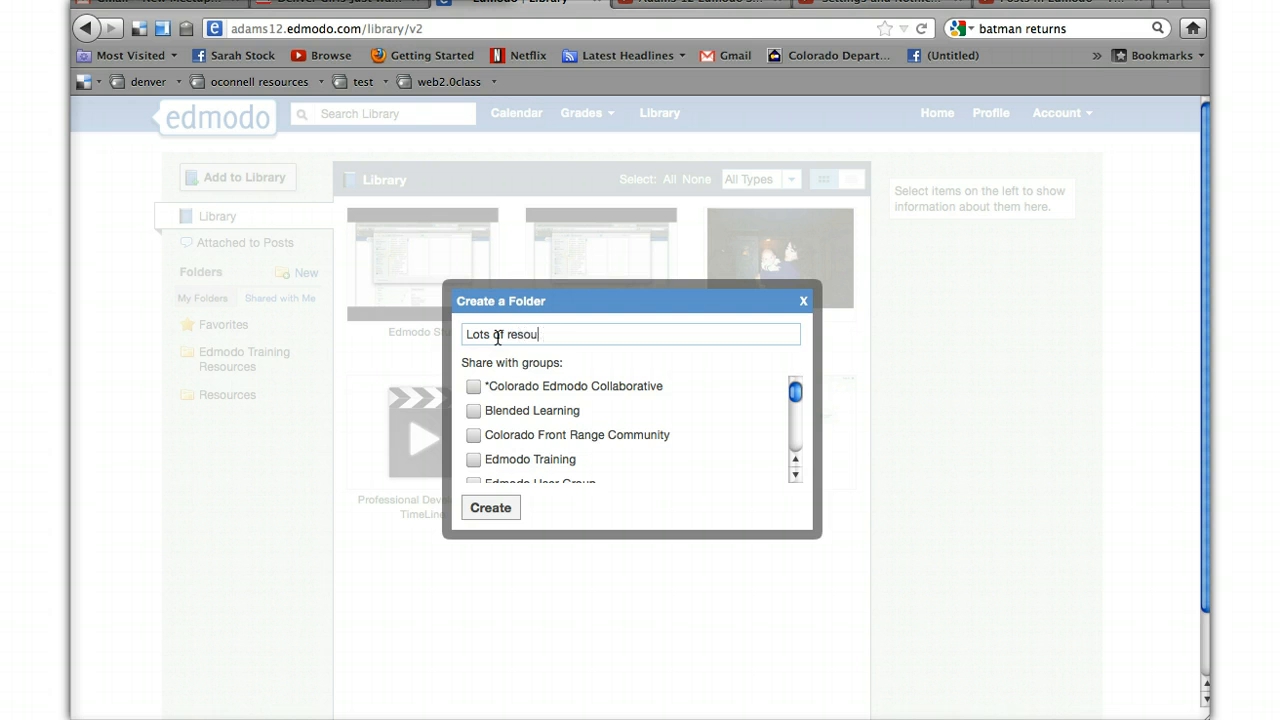
key("BackSpace")
key("BackSpace")
key("BackSpace")
key("BackSpace")
key("BackSpace")
type("Resources")
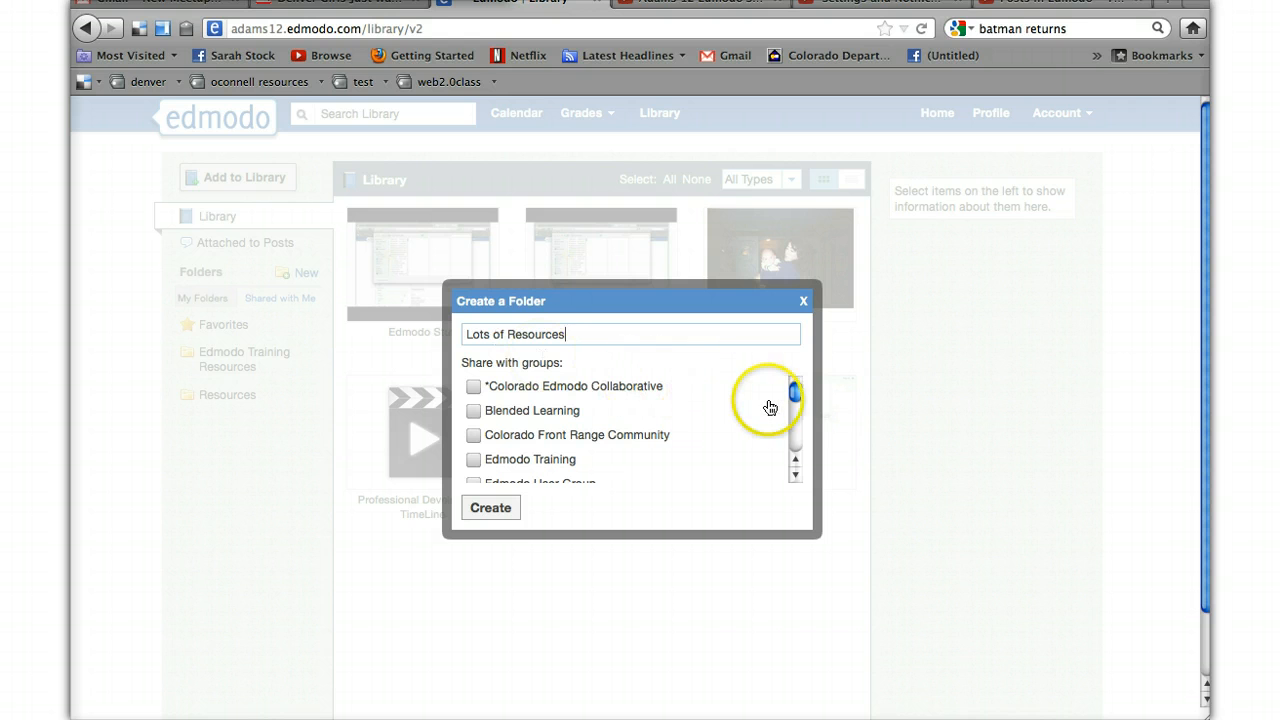
left_click_drag(793, 392, 792, 405)
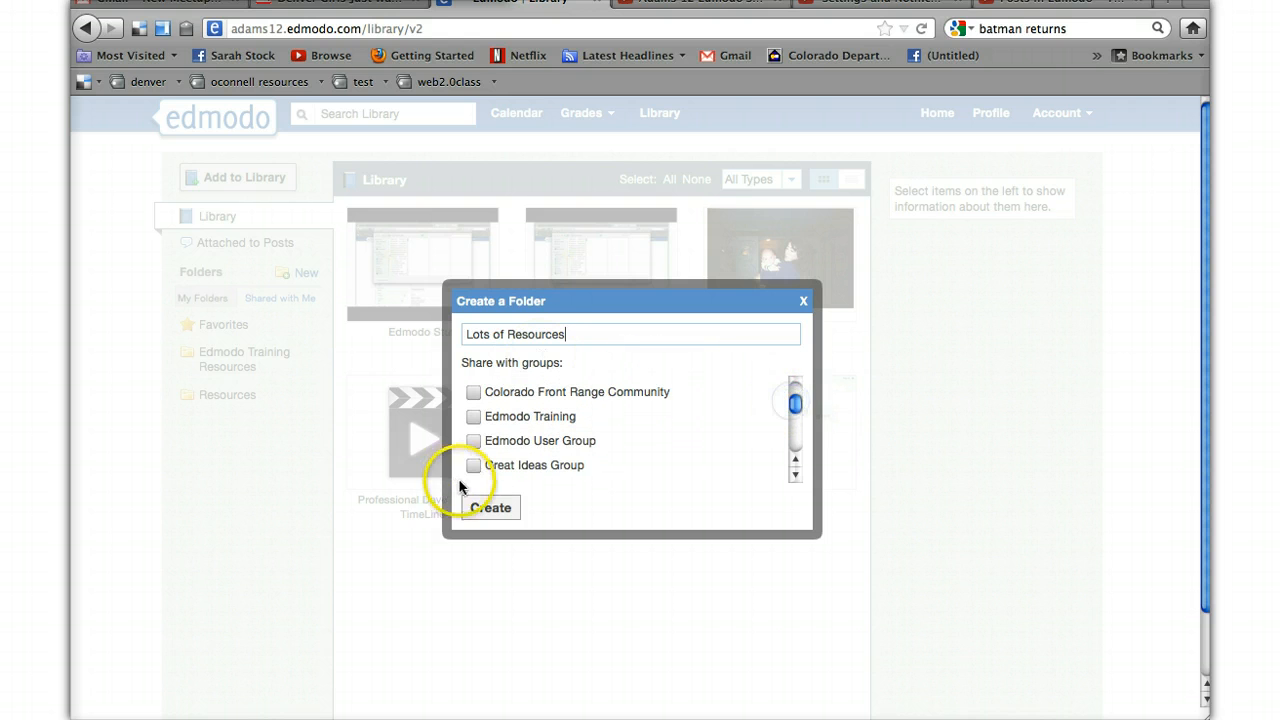
left_click(476, 467)
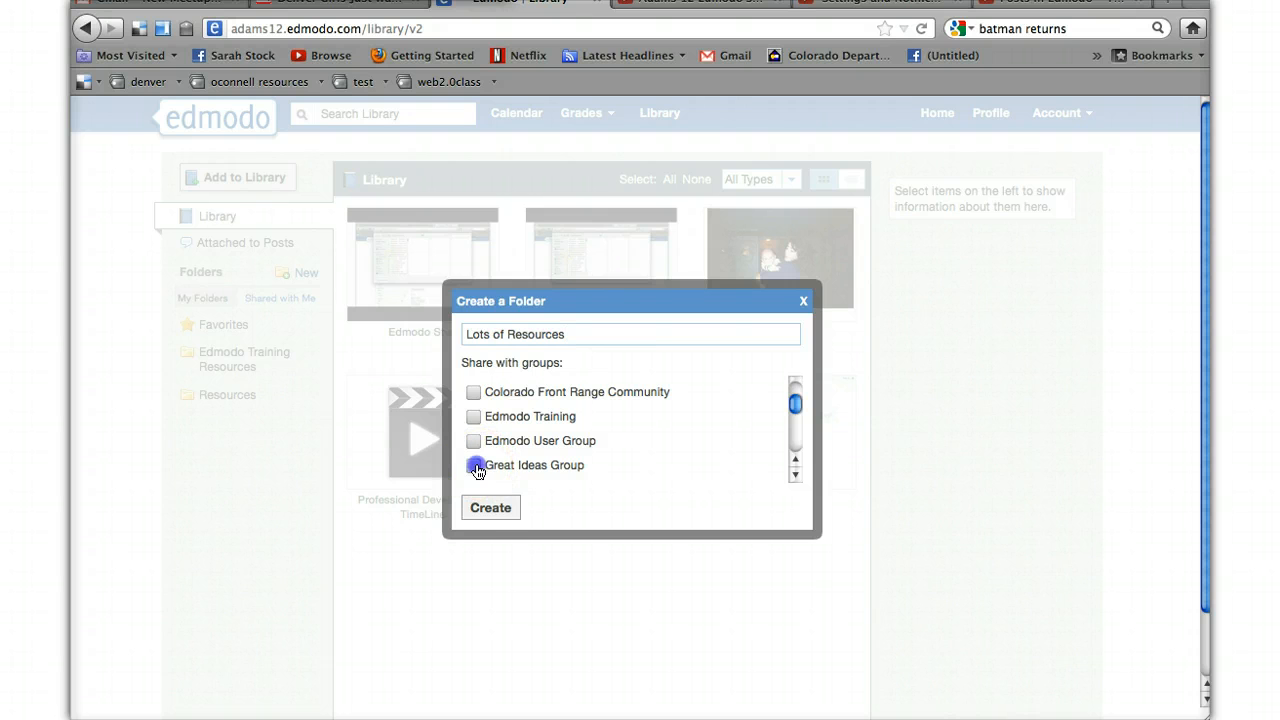
left_click(489, 509)
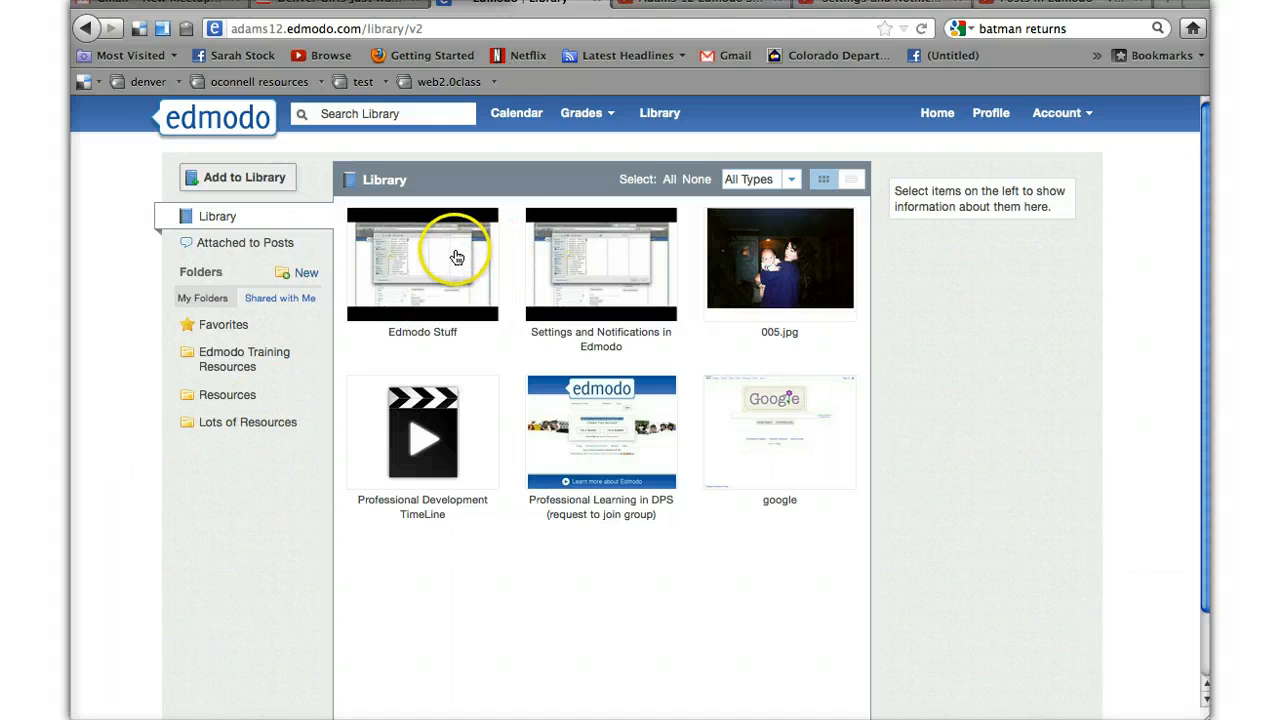
Step: Select all six items in the library and add them to the "Lots of Resources" folder
left_click(454, 258)
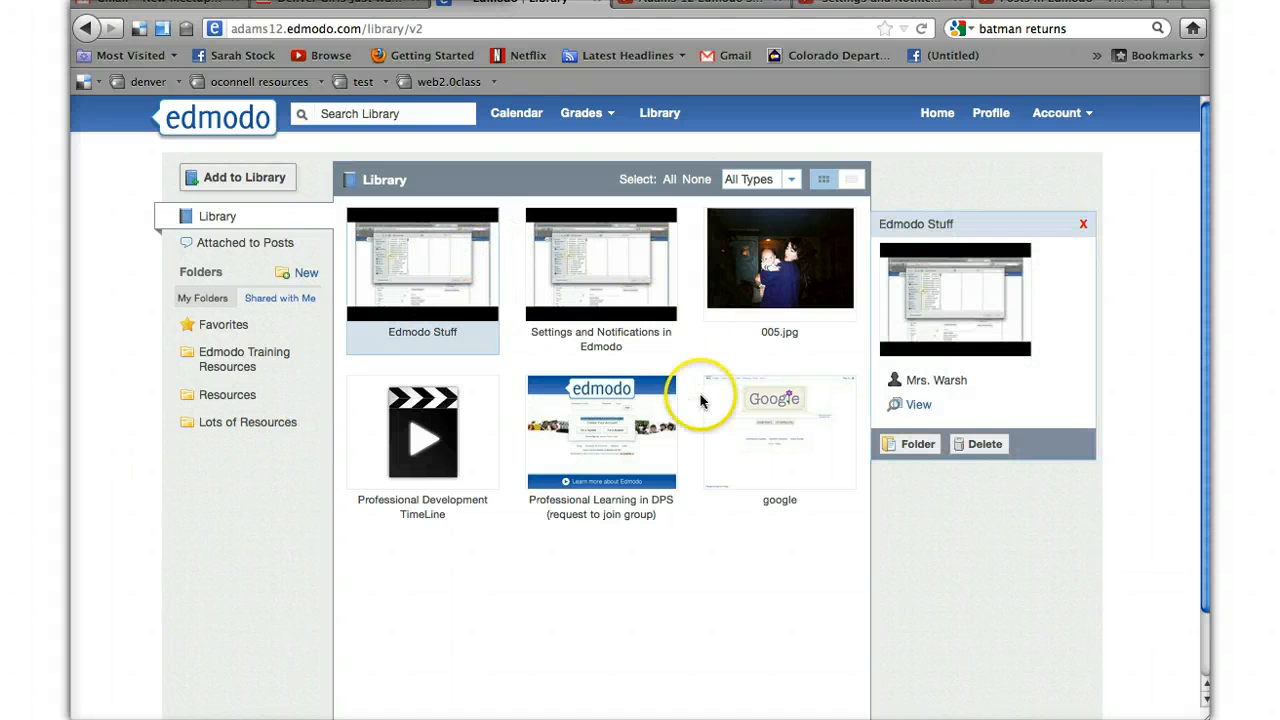
left_click(745, 435)
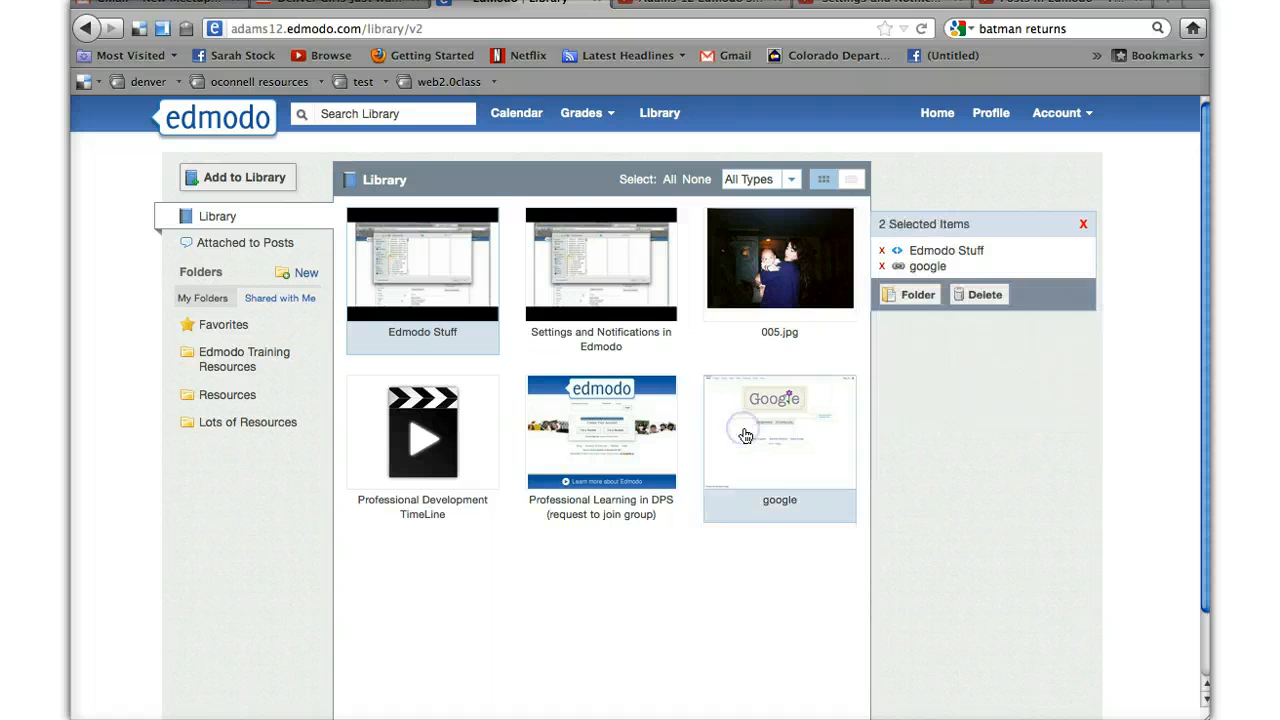
left_click(755, 268)
left_click(628, 262)
left_click(609, 418)
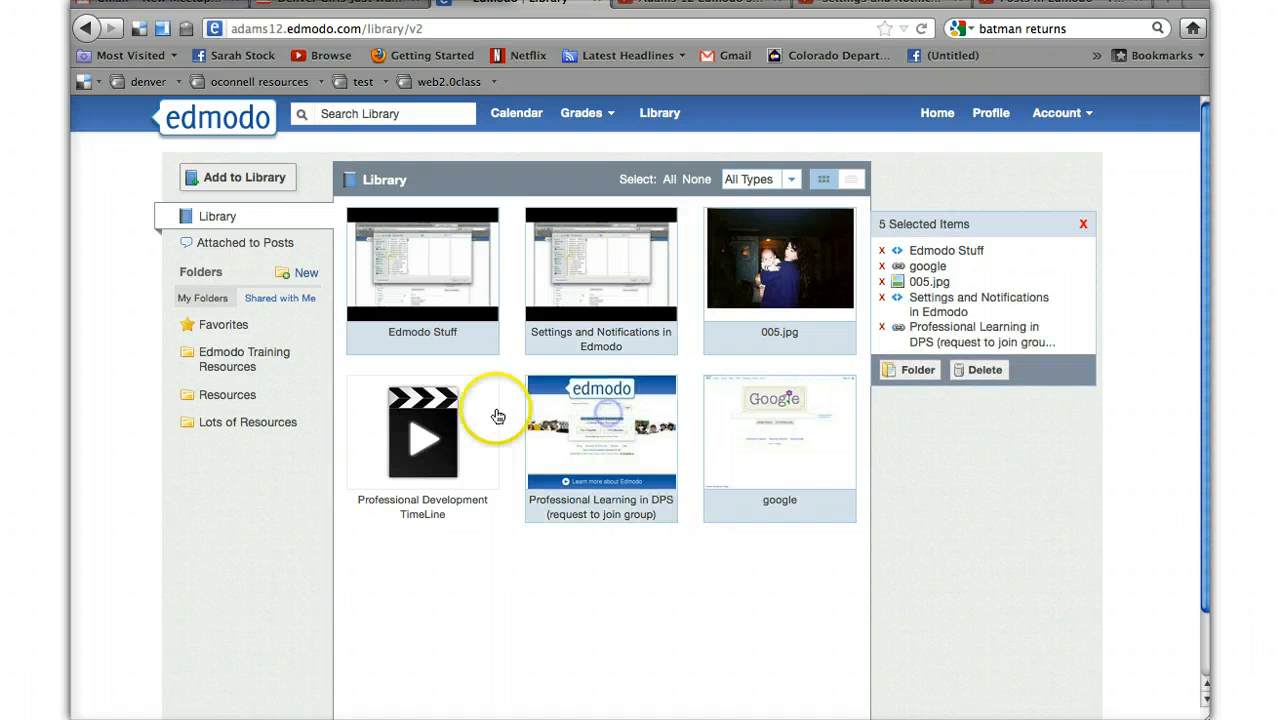
left_click(438, 414)
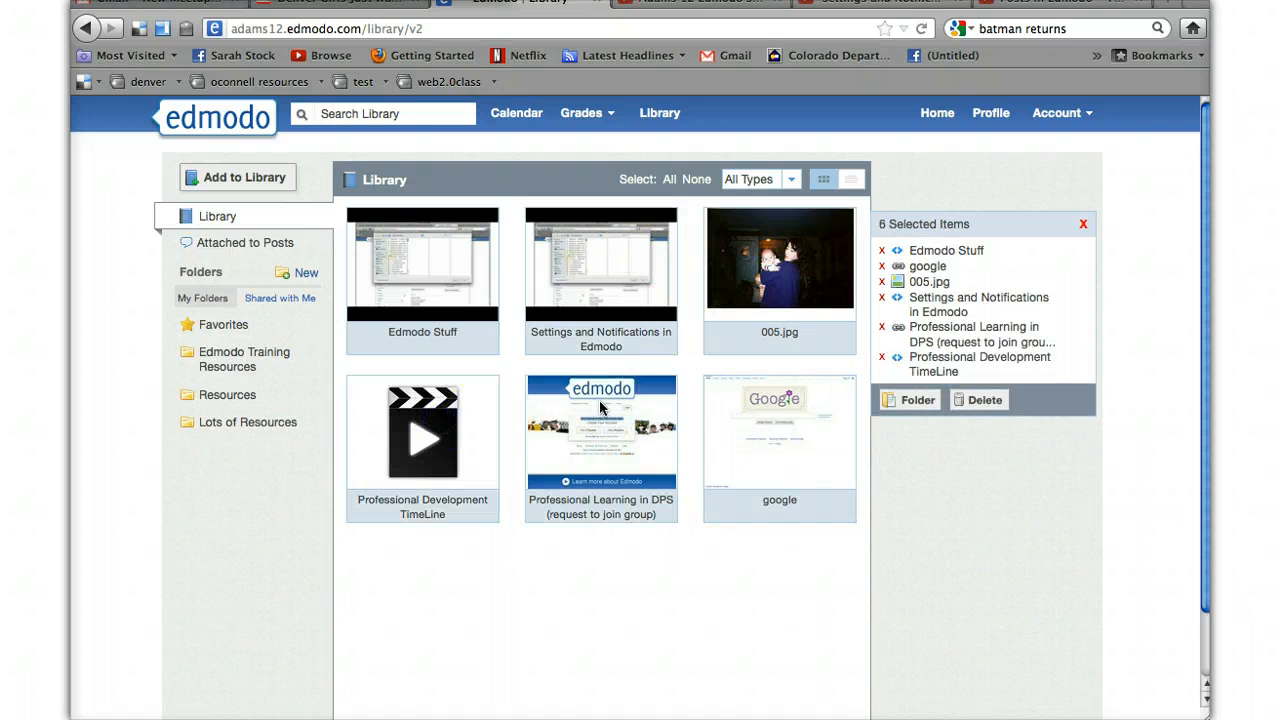
left_click(911, 403)
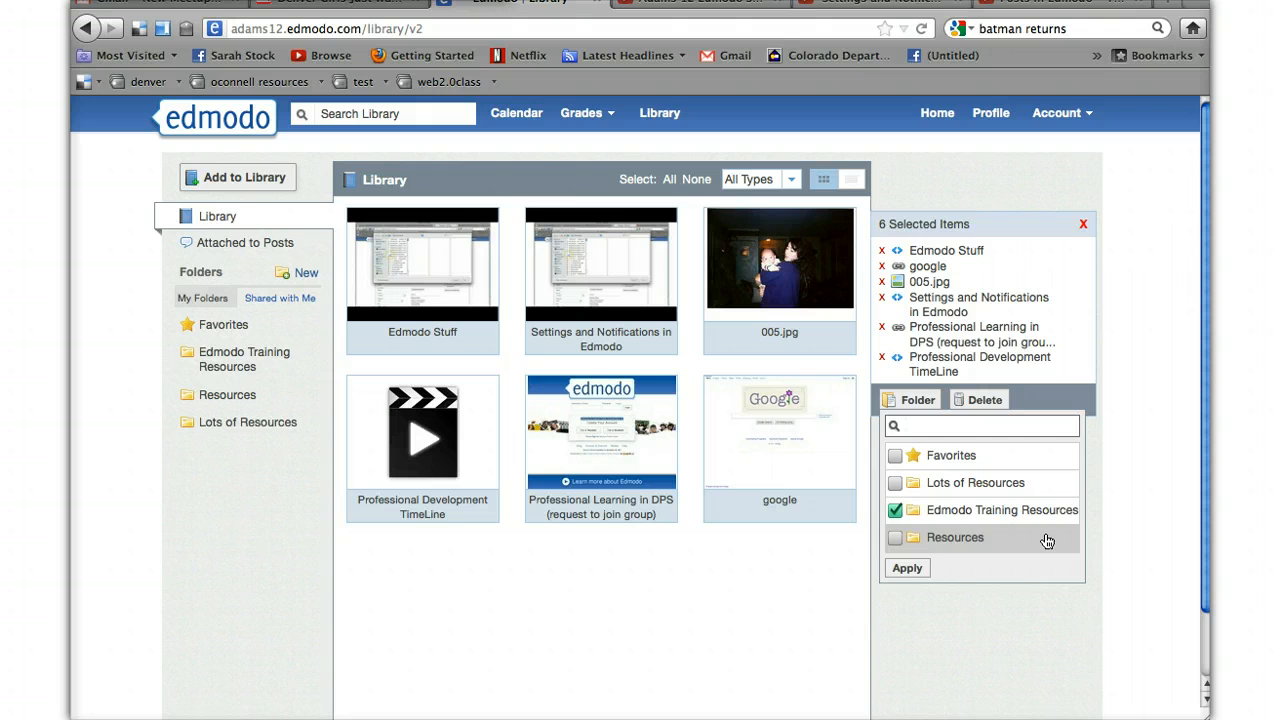
left_click(955, 428)
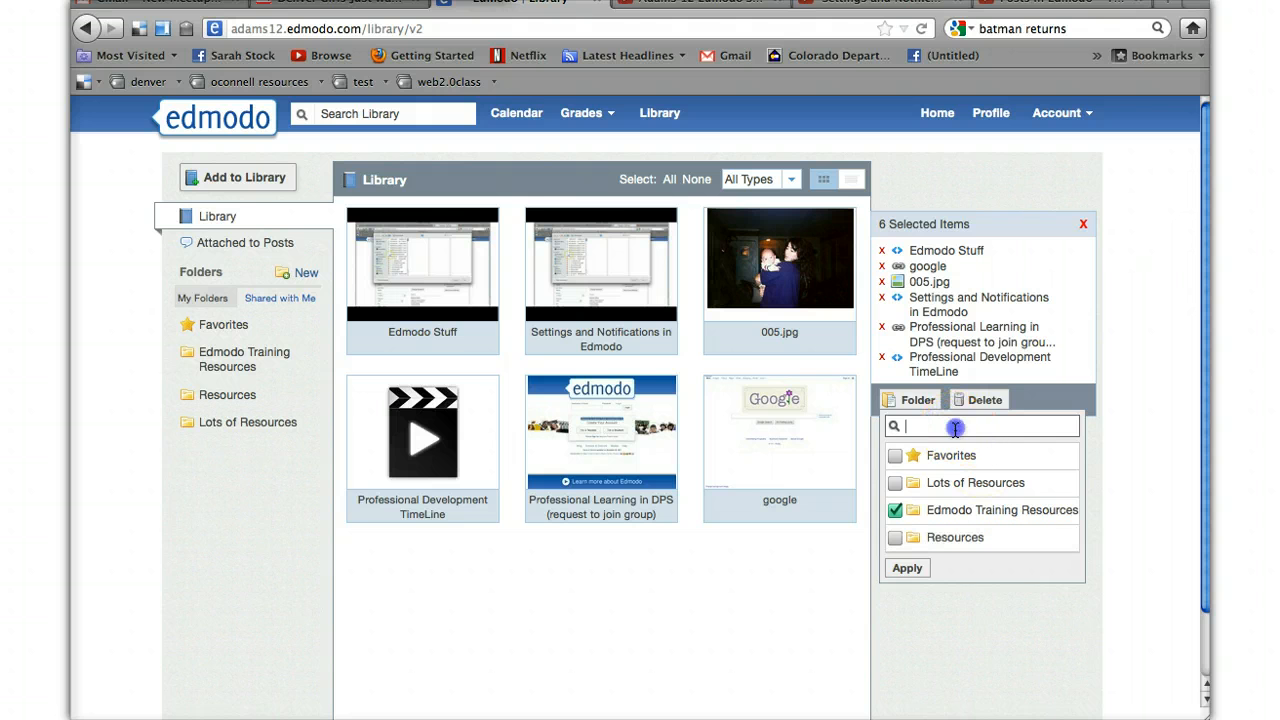
left_click(895, 482)
left_click(908, 568)
left_click(908, 568)
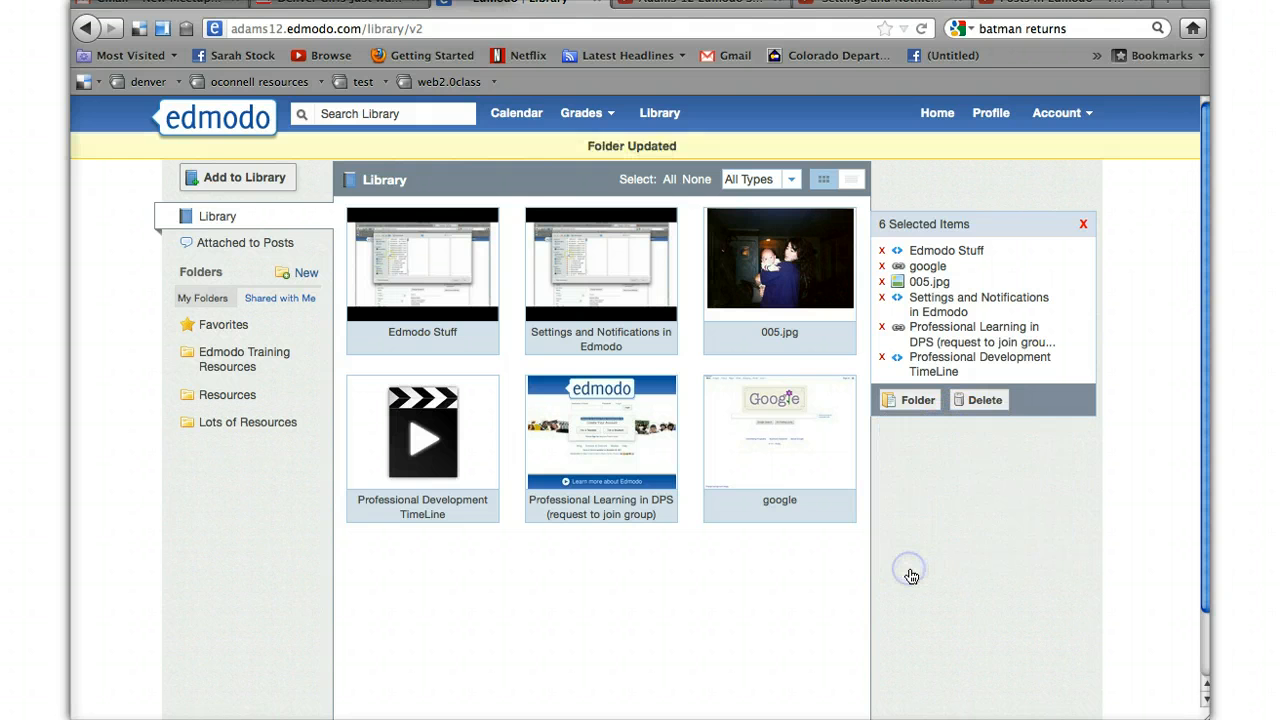
Step: View the contents of the "Lots of Resources", "Edmodo Training Resources" and Favorites folders in the library
left_click(211, 423)
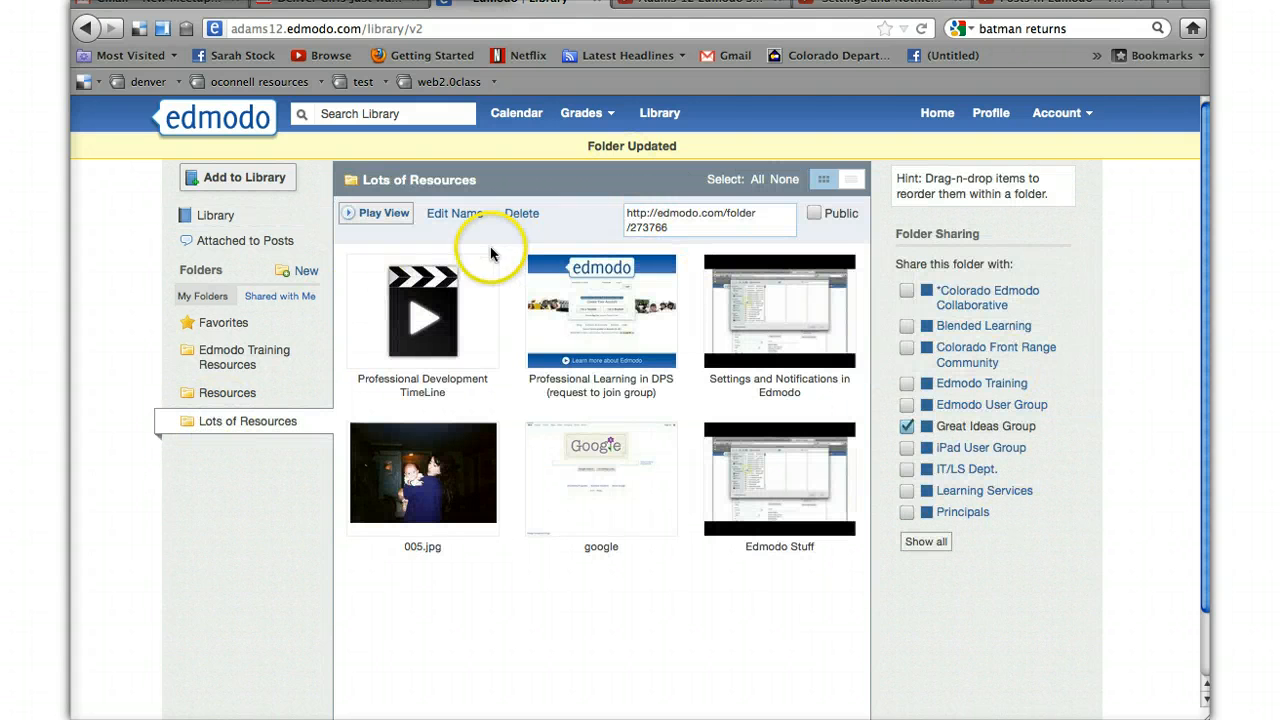
left_click(238, 356)
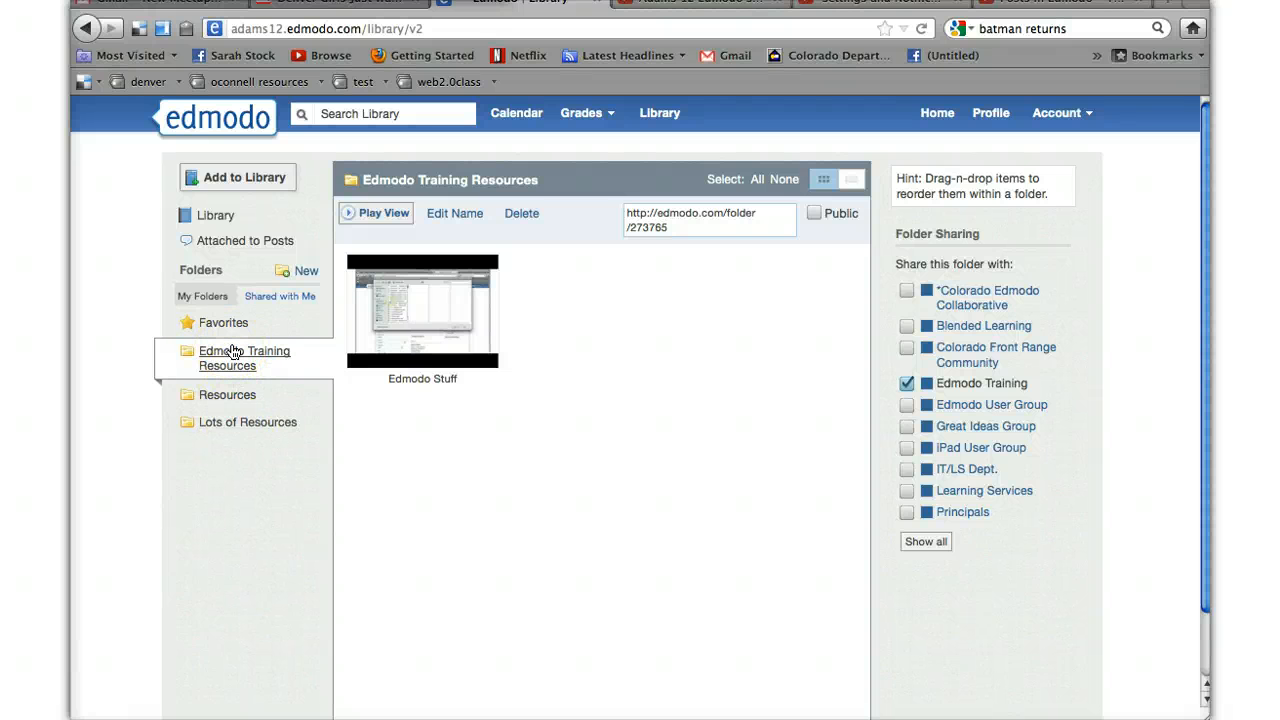
left_click(226, 325)
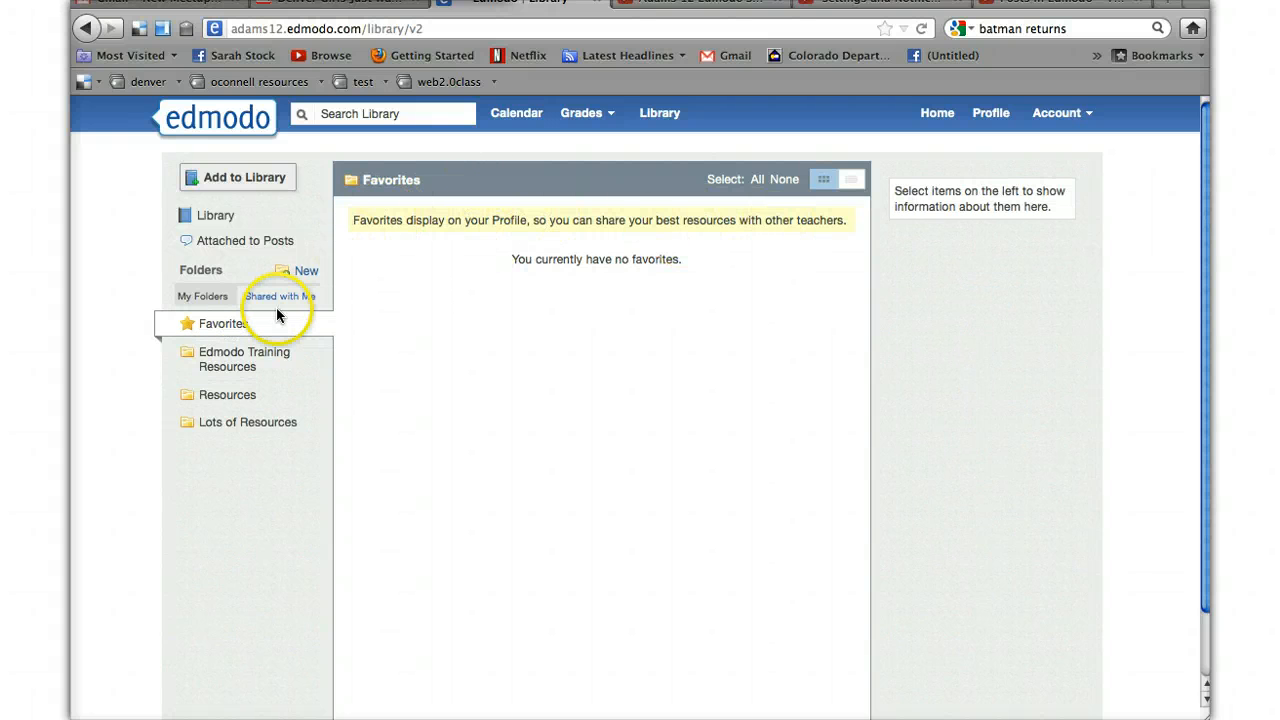
Step: Add the 005.jpg image from the library to the Favorites folder
left_click(220, 217)
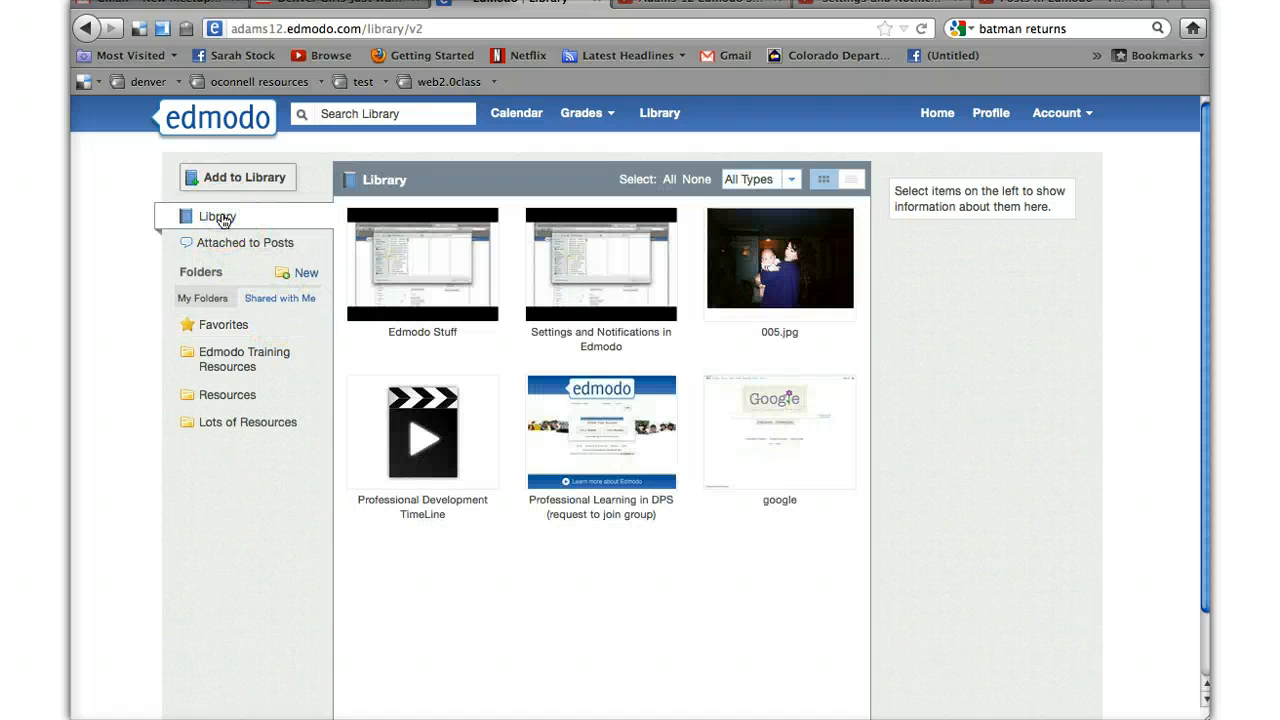
left_click(800, 264)
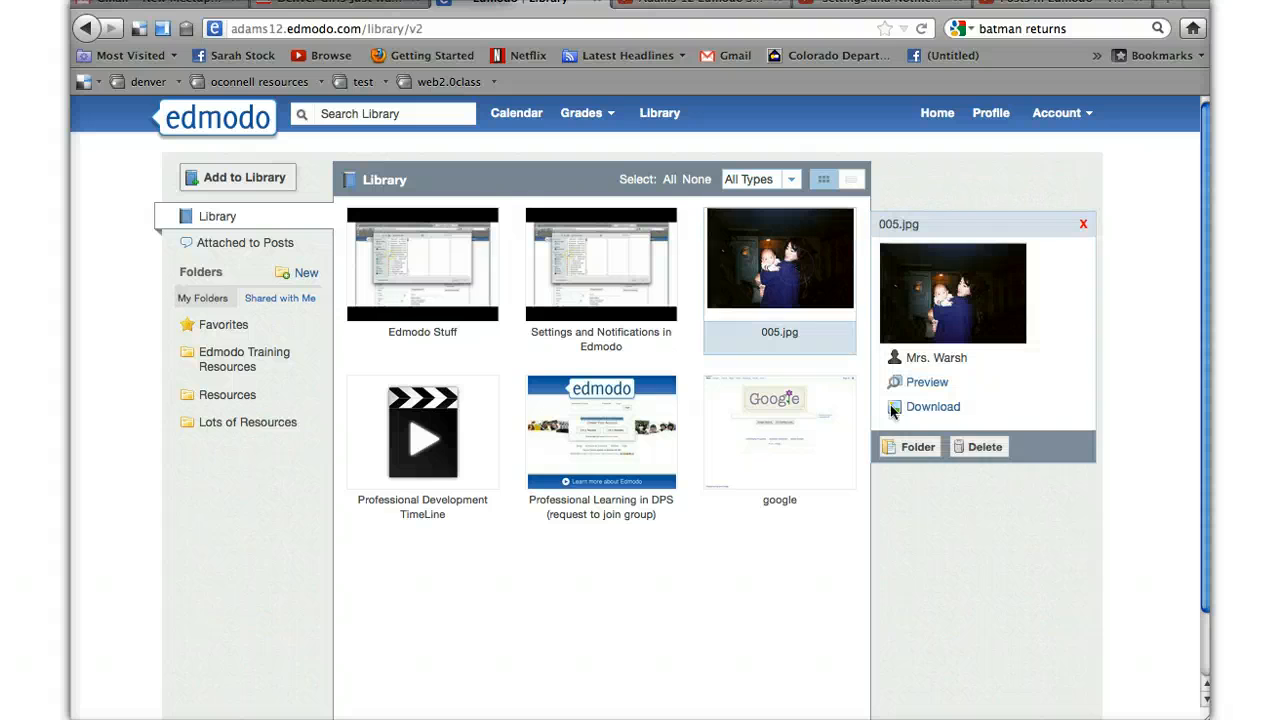
left_click(918, 449)
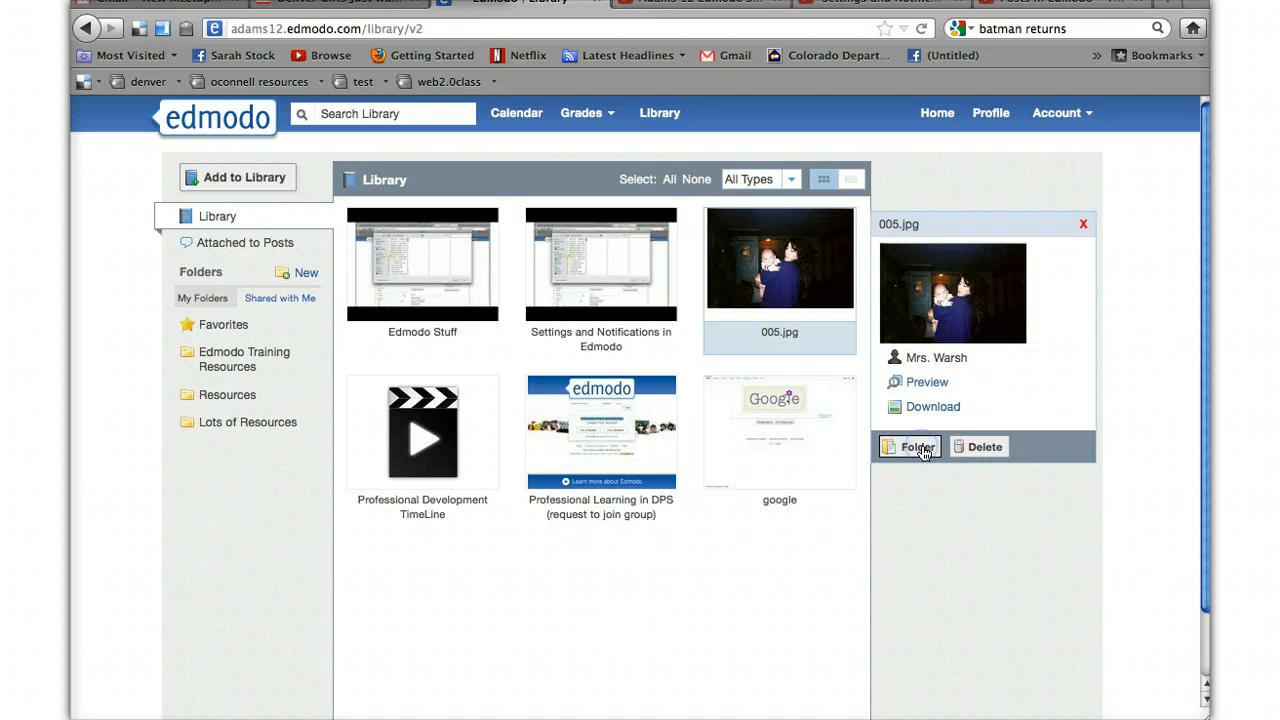
left_click(895, 503)
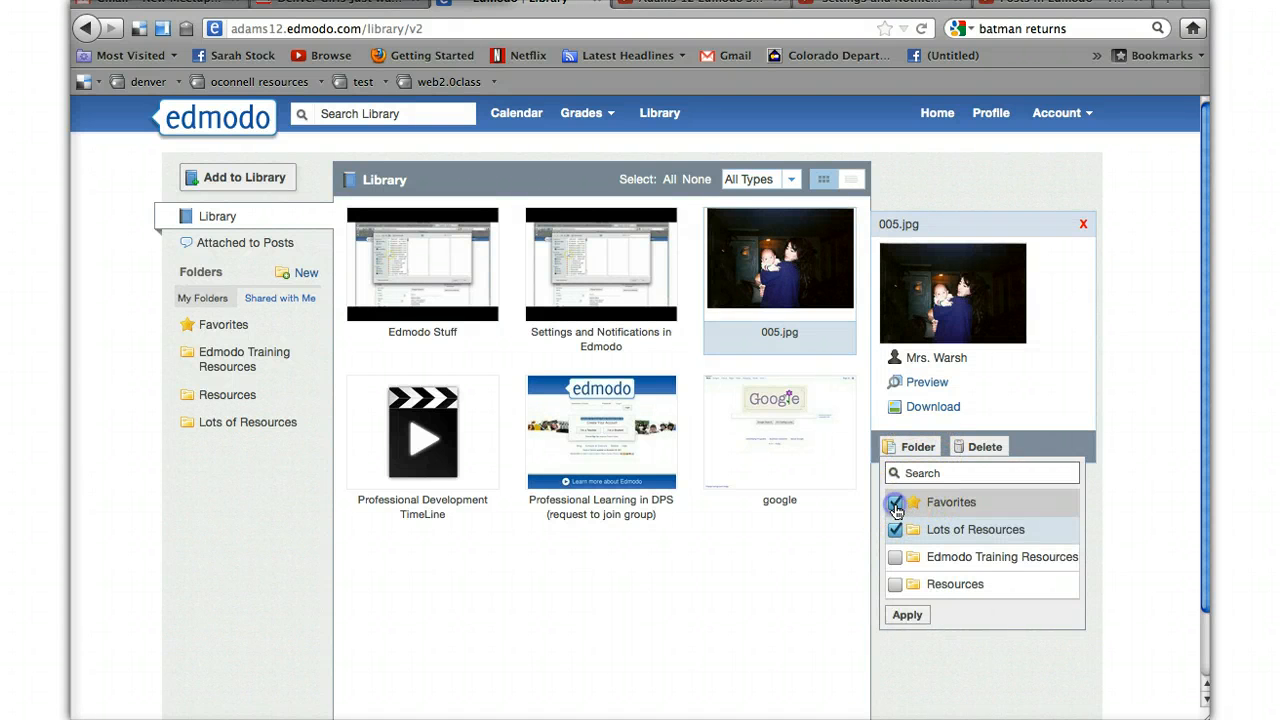
left_click(907, 614)
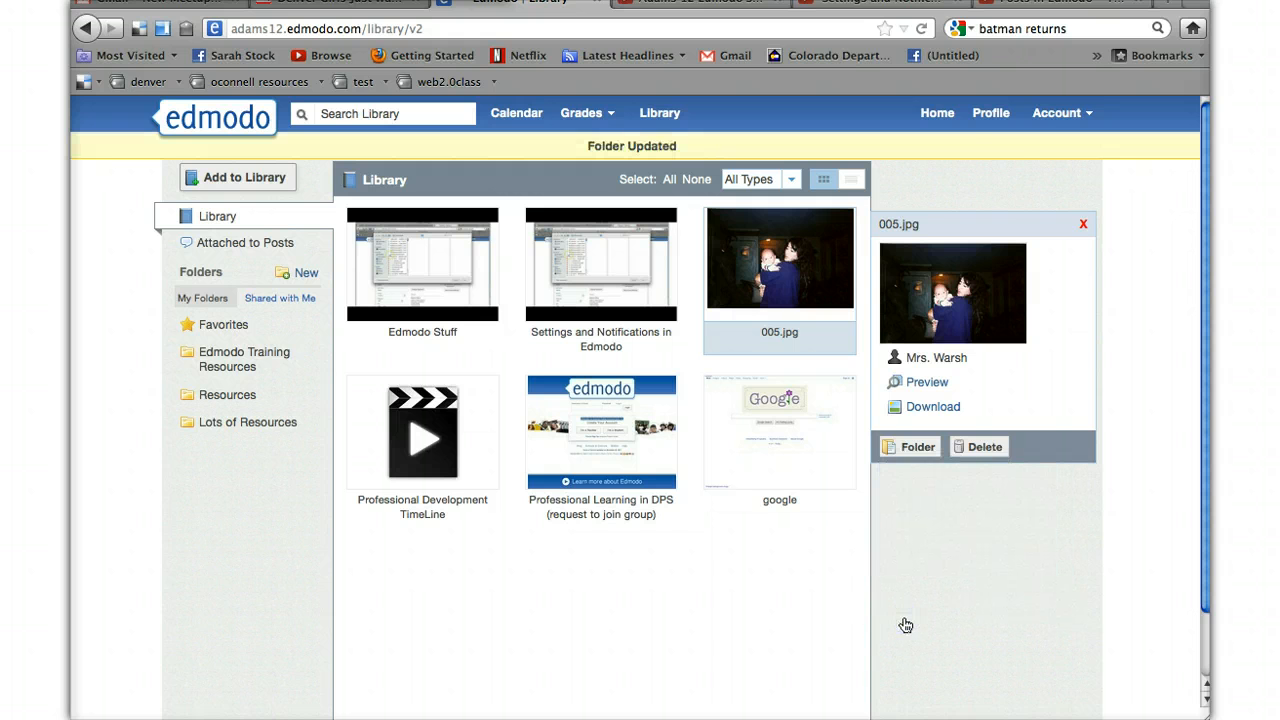
Step: Open the teacher profile page and view the favorites displayed on it
left_click(995, 114)
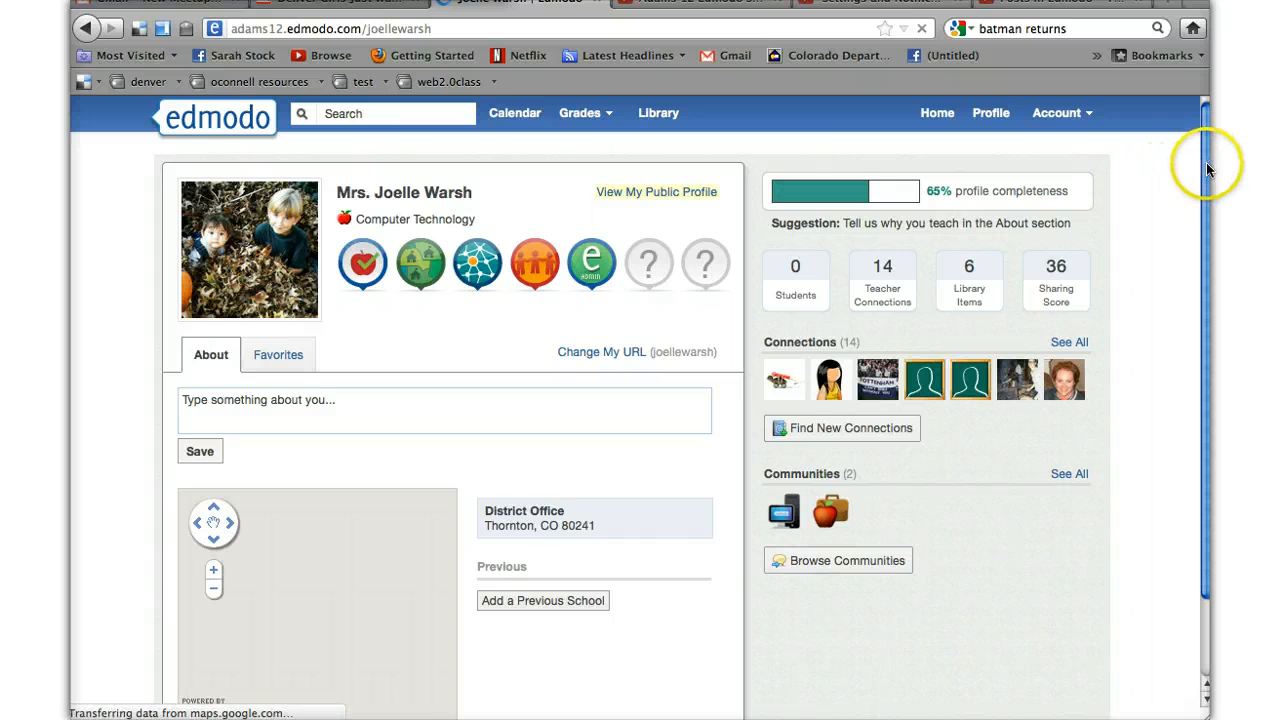
left_click_drag(1205, 170, 1174, 129)
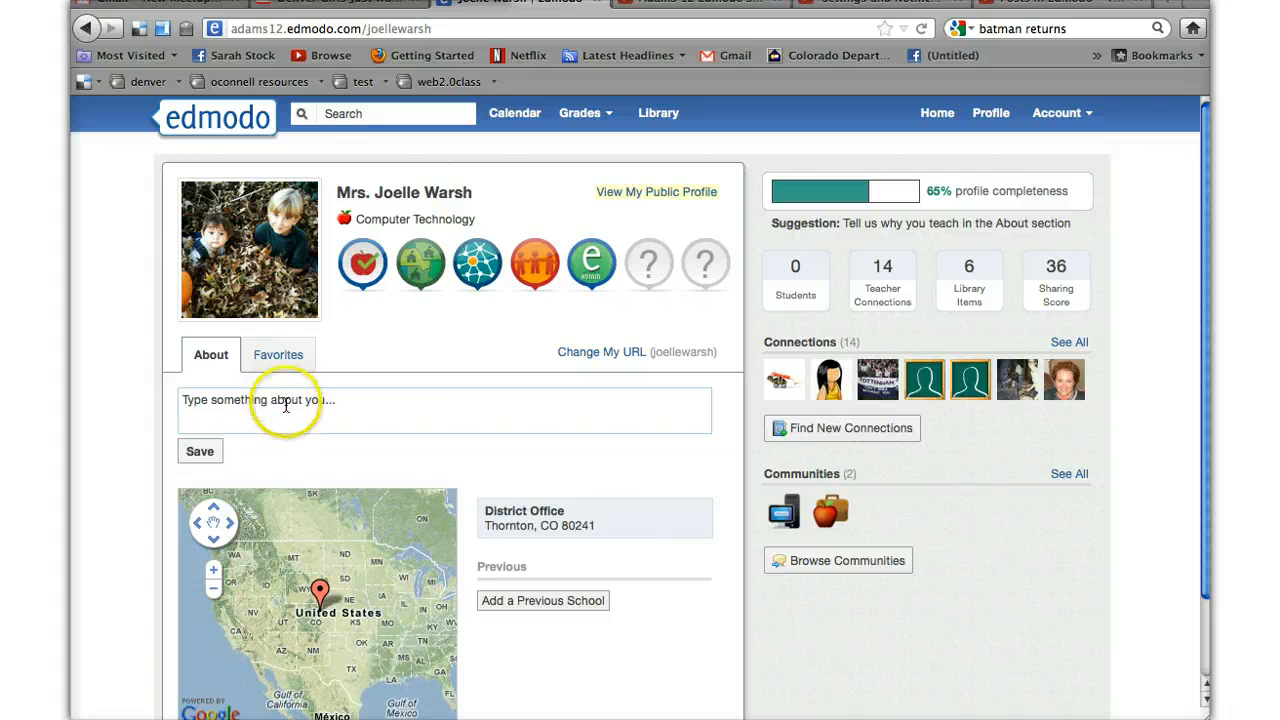
left_click(278, 355)
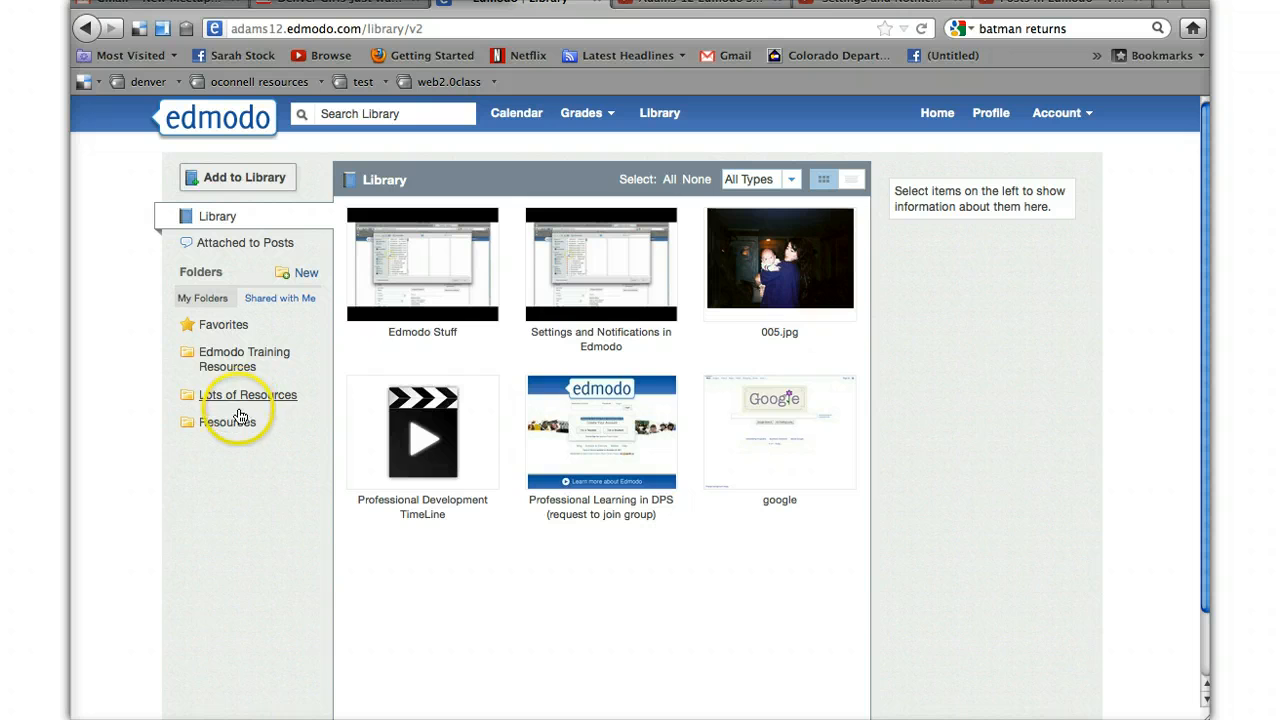
Step: Examine the "Edmodo Training Resources" folder in the library and the shared folders of the Edmodo User Group and Edmodo Training groups
left_click(224, 364)
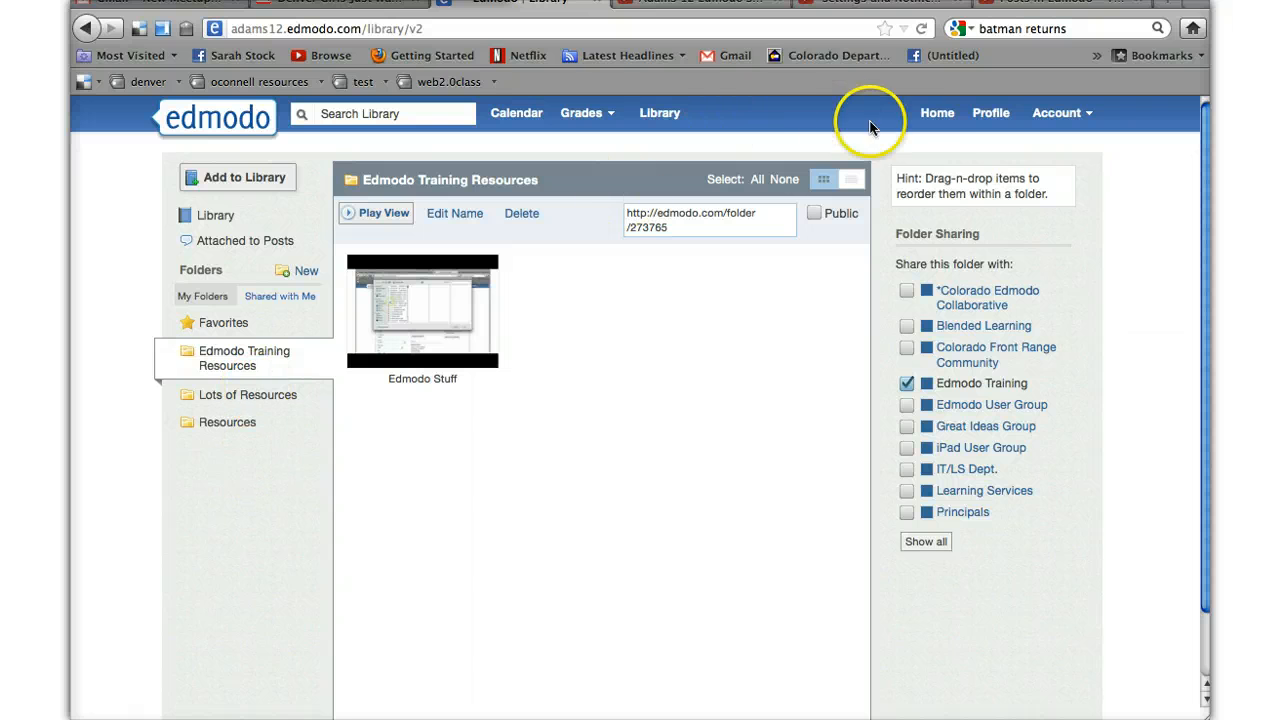
left_click(937, 115)
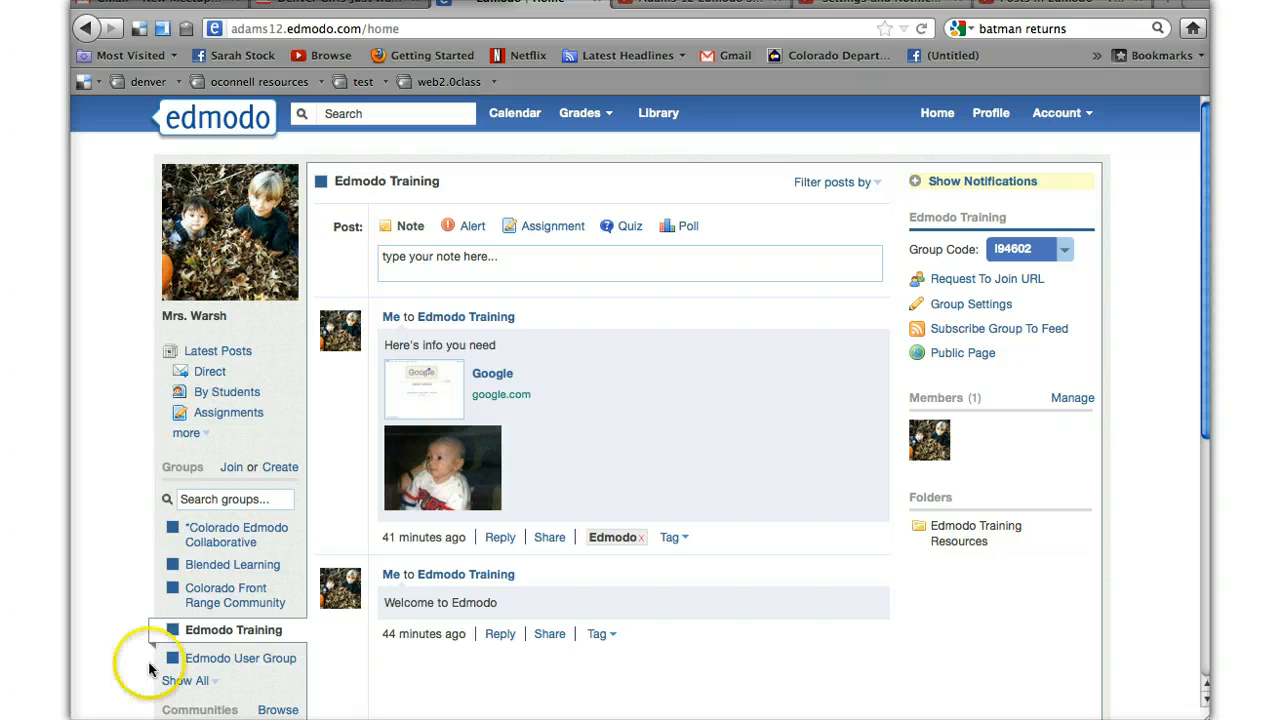
left_click(222, 660)
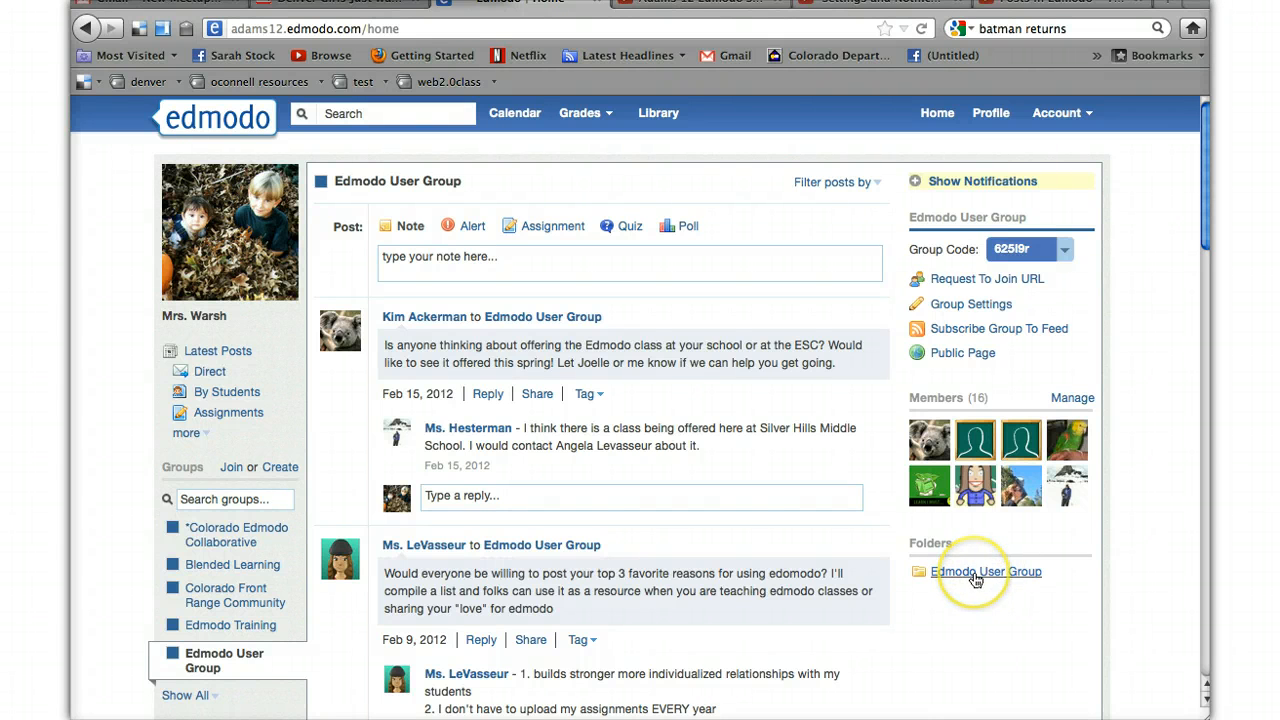
left_click(248, 627)
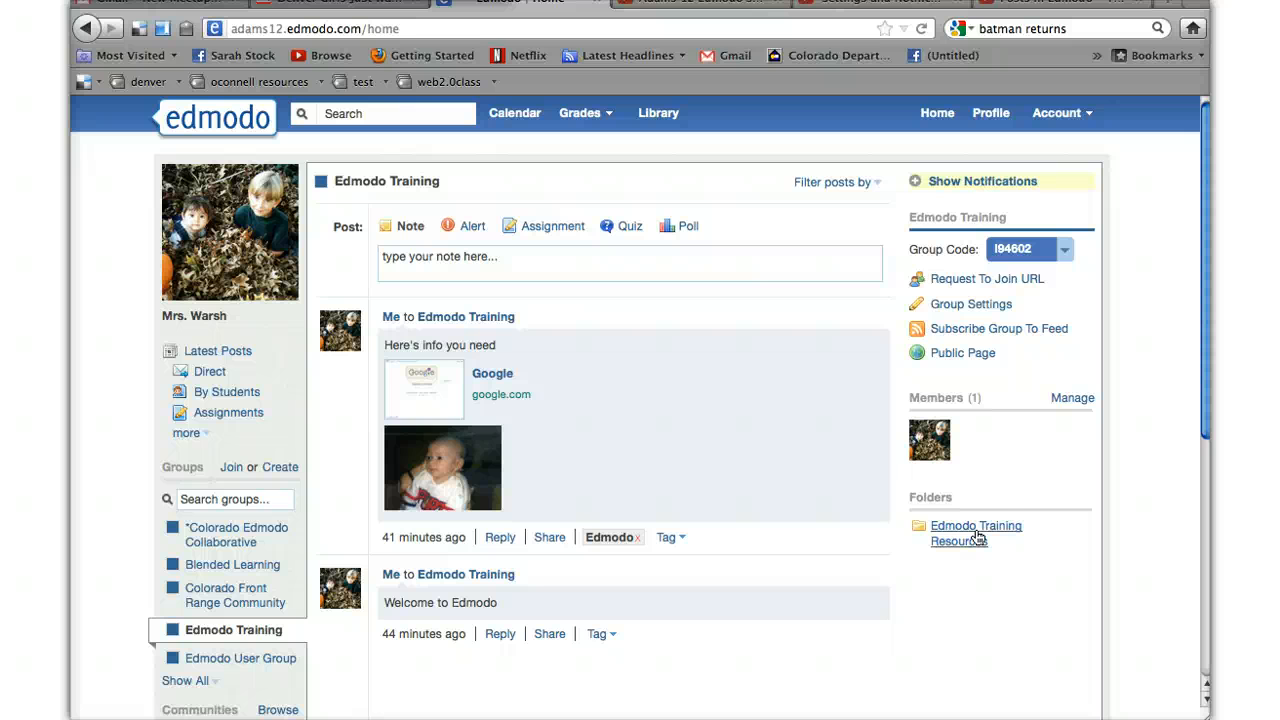
left_click(960, 533)
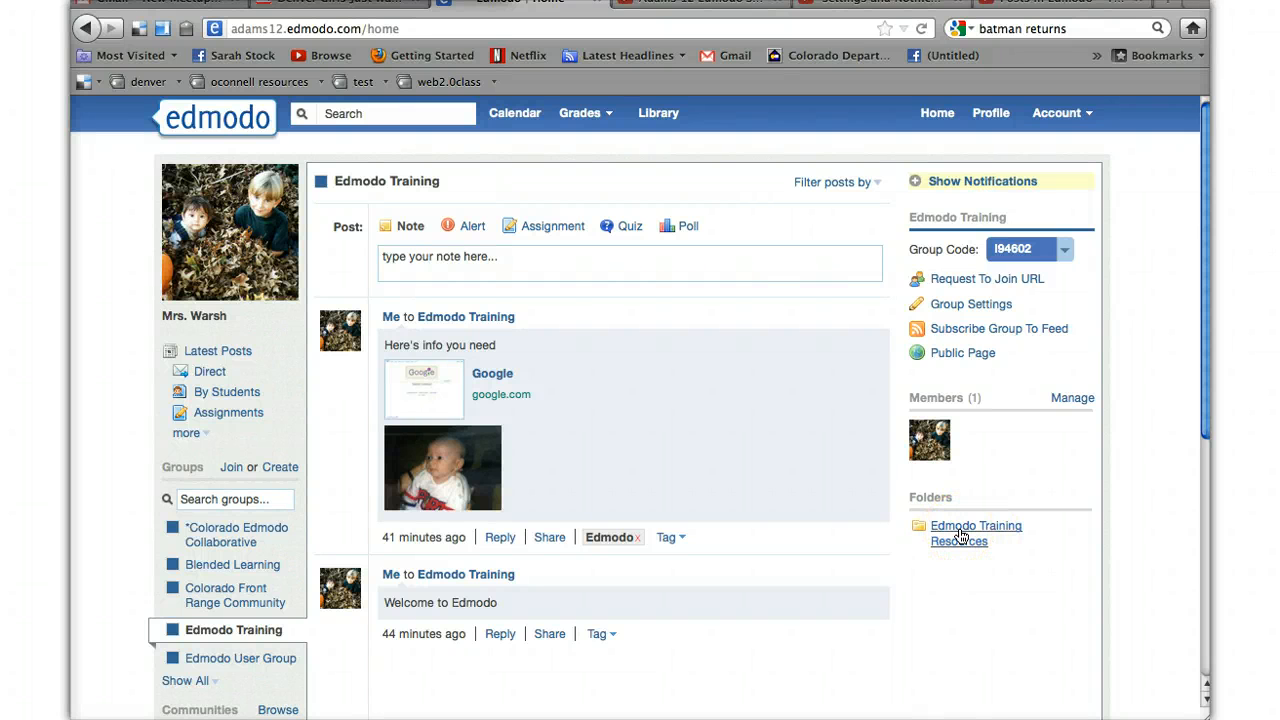